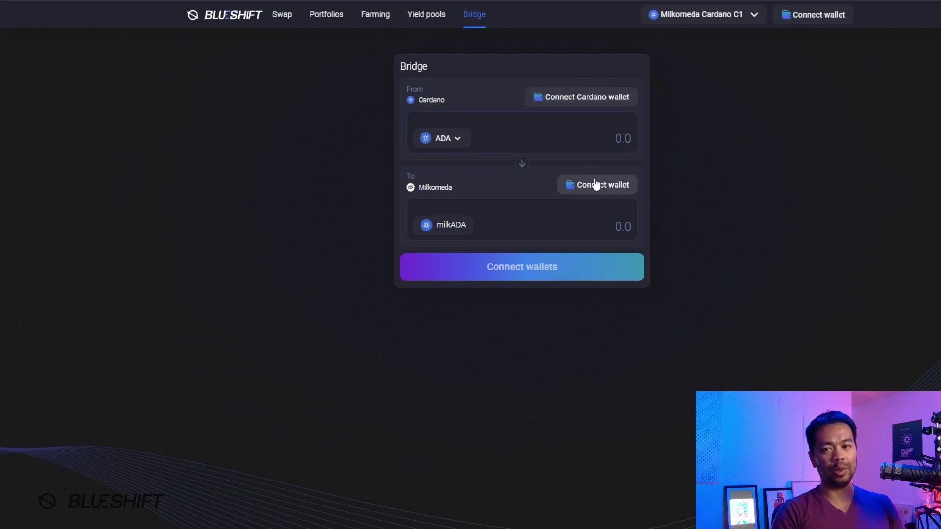
# - Connect the Nami wallet for the Cardano side of the bridge and MetaMask for the Milkomeda side
pyautogui.click(560, 100)
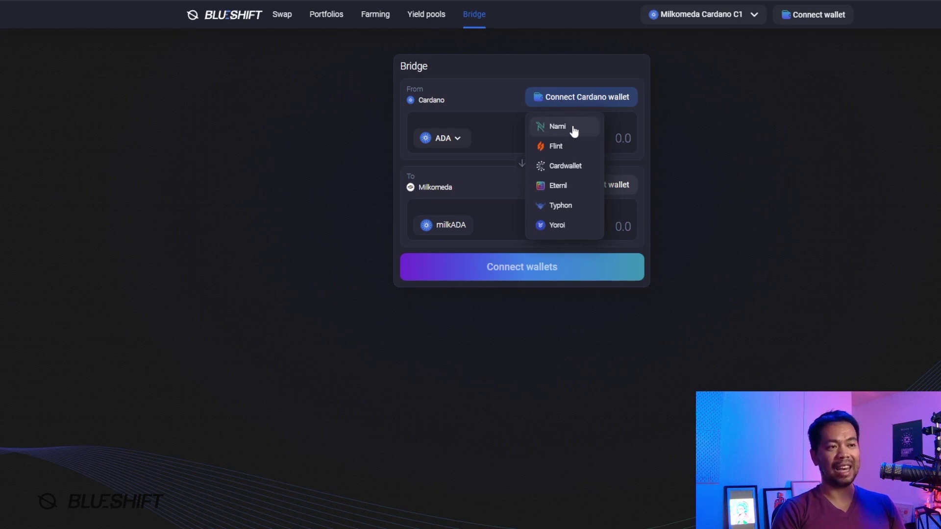
pyautogui.click(573, 128)
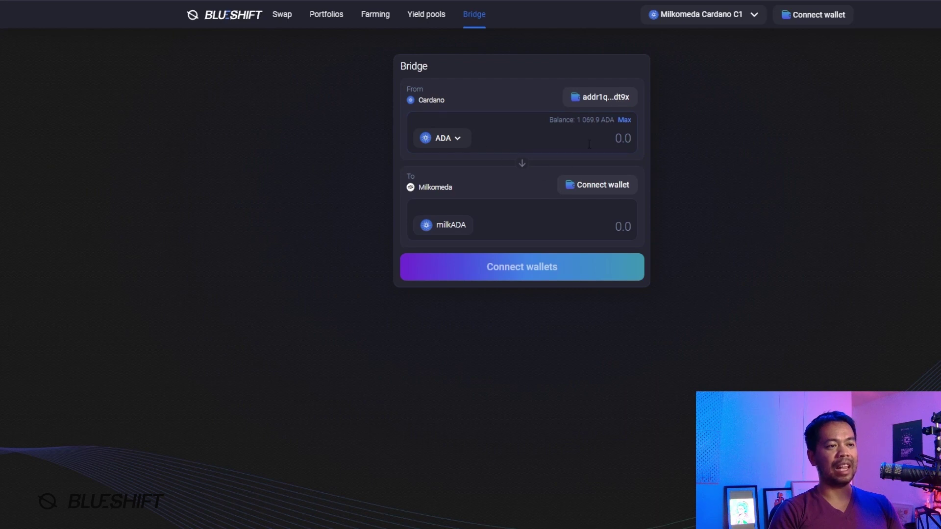
pyautogui.click(590, 191)
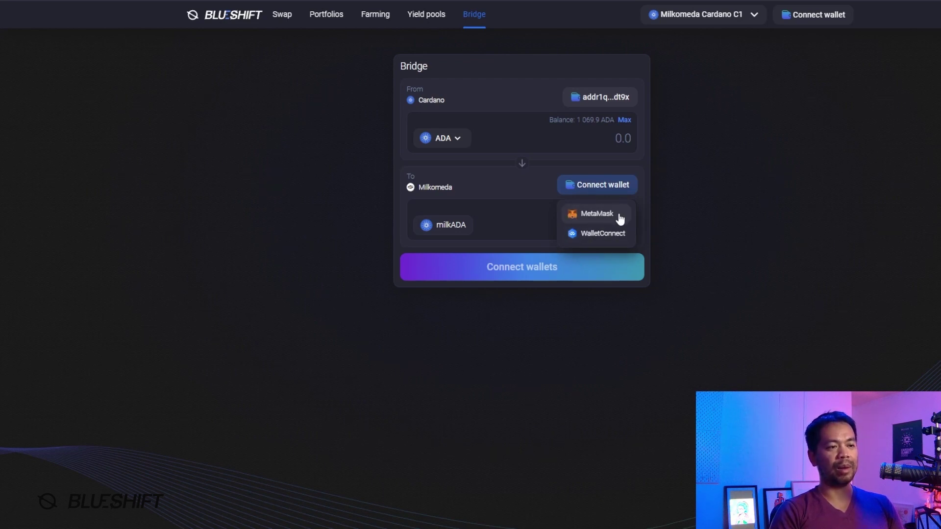
pyautogui.click(620, 219)
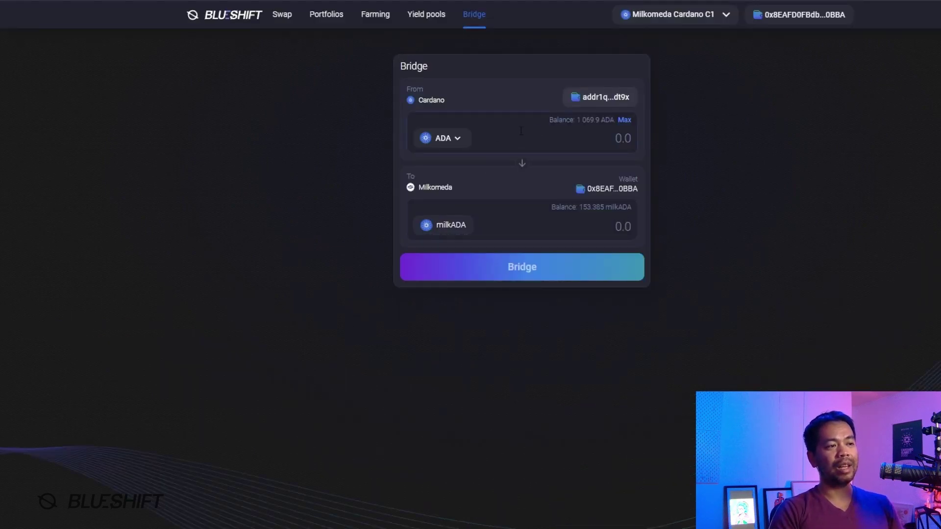
# - Choose NMKR as the token to bridge from Cardano and set the amount to 200
pyautogui.click(449, 138)
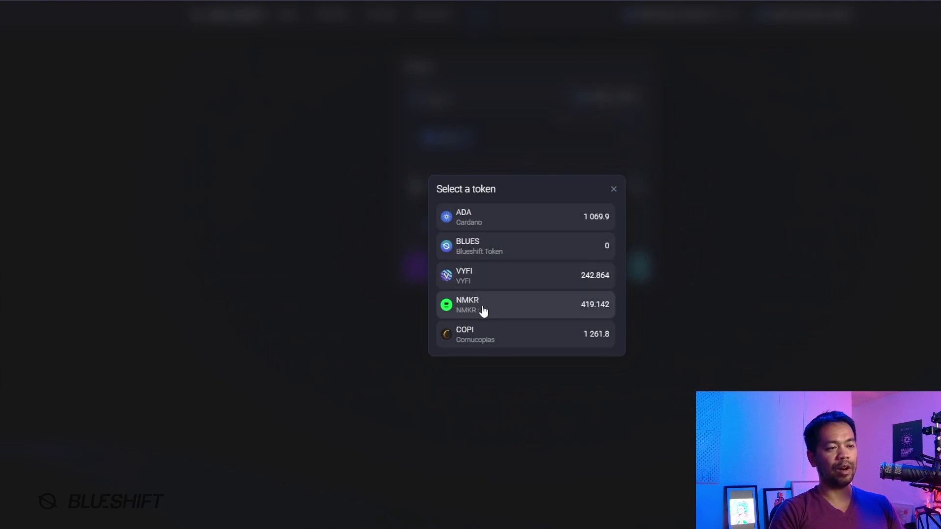
pyautogui.click(507, 313)
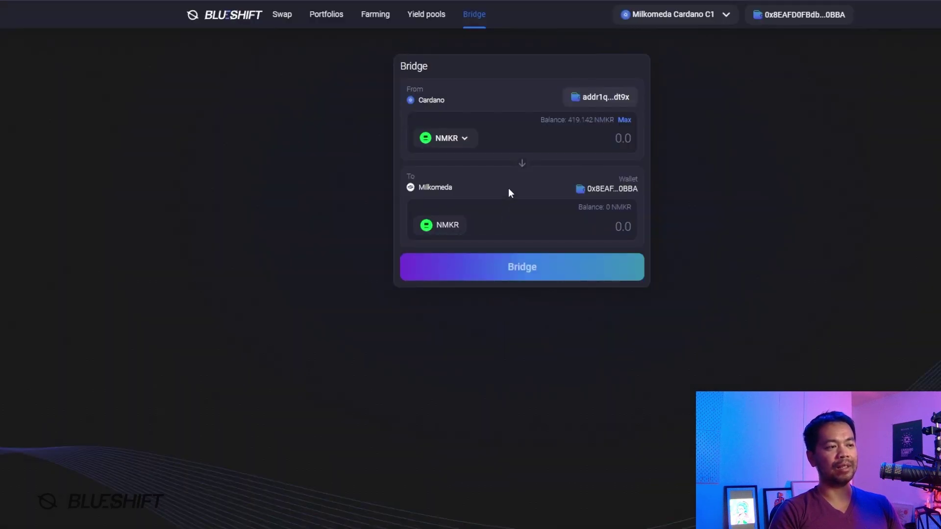
pyautogui.click(608, 143)
pyautogui.write('20')
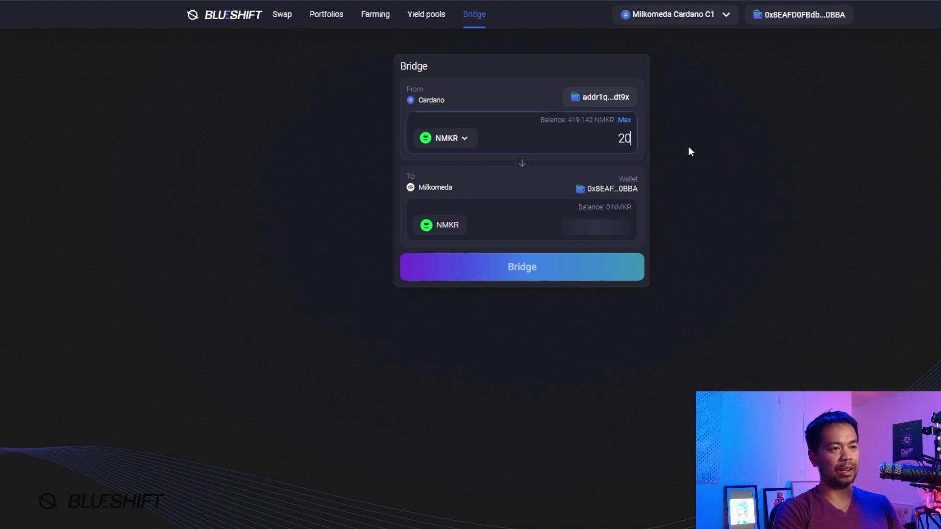
pyautogui.write('0')
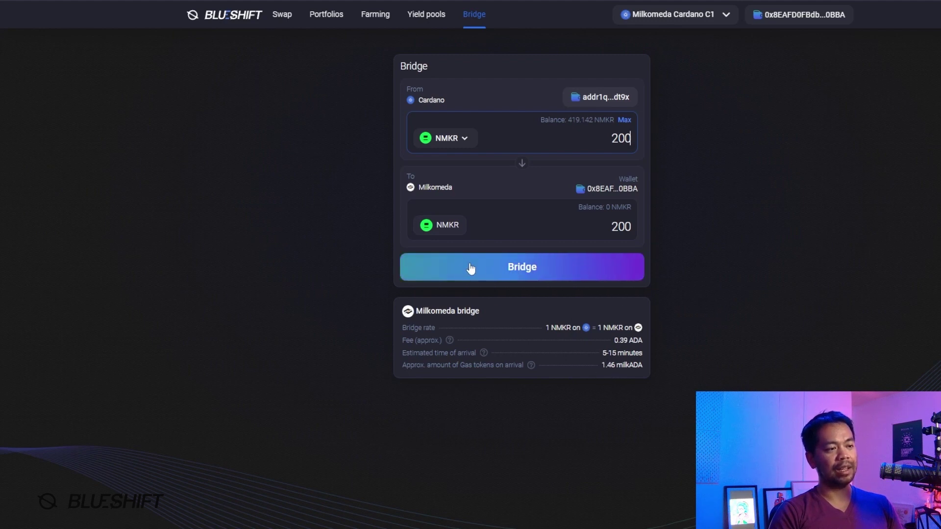
# - Submit the NMKR bridge transaction, sign it in Nami with the wallet password, and check the NMKR balance on Milkomeda
pyautogui.click(532, 268)
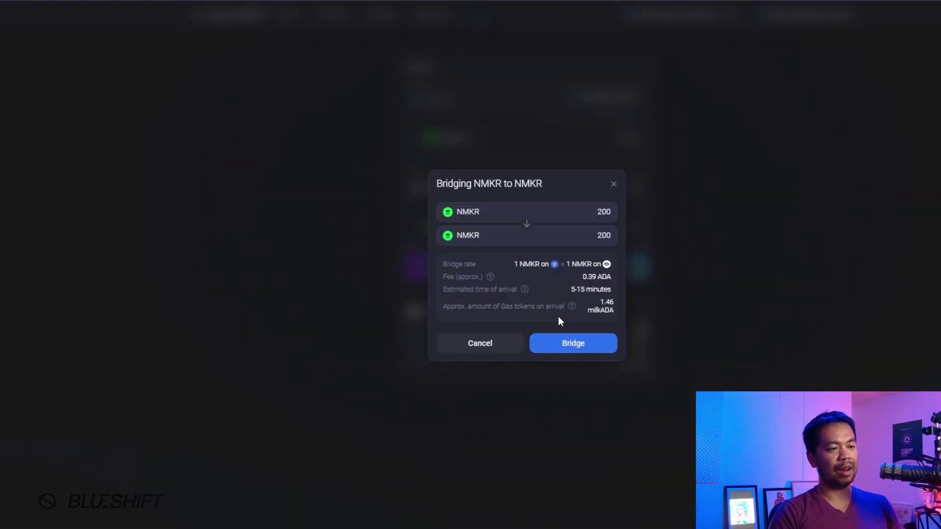
pyautogui.click(584, 345)
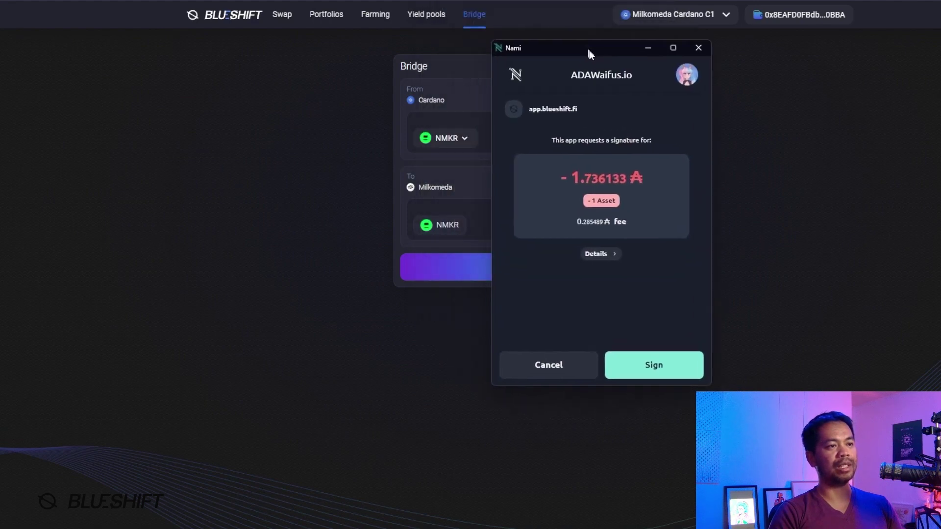
pyautogui.click(674, 385)
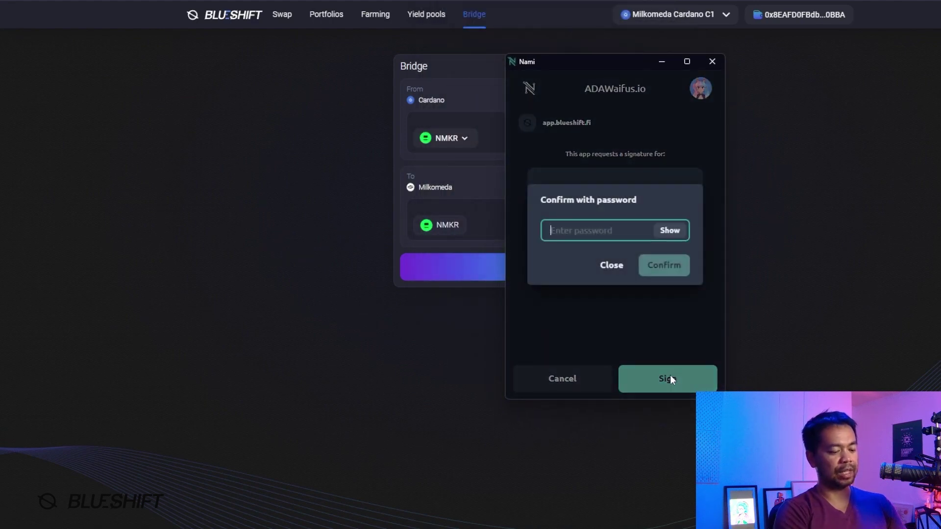
pyautogui.hotkey('ctrl', 'v')
pyautogui.press('Return')
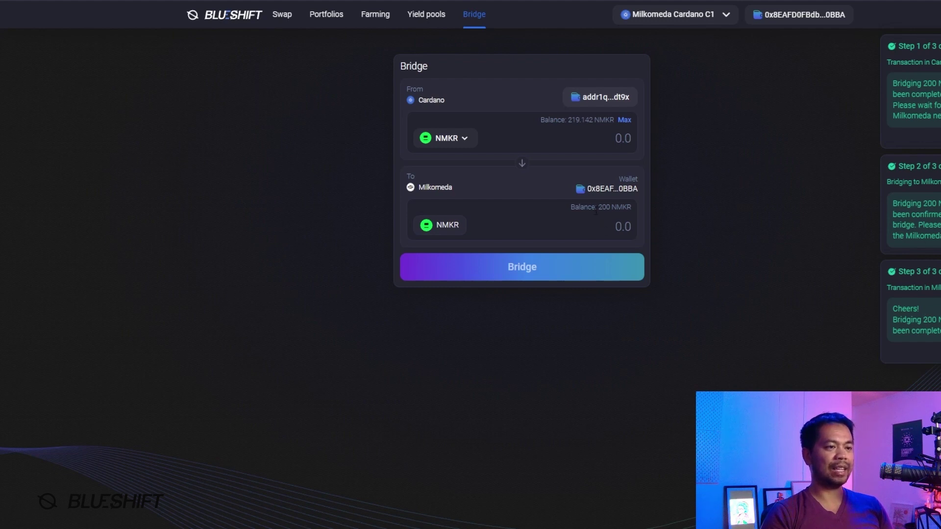
pyautogui.doubleClick(604, 207)
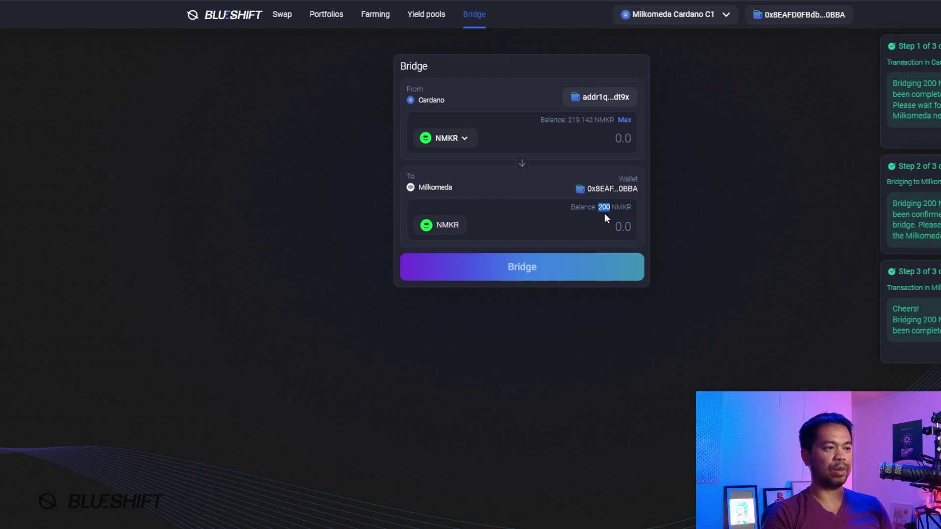
pyautogui.click(580, 212)
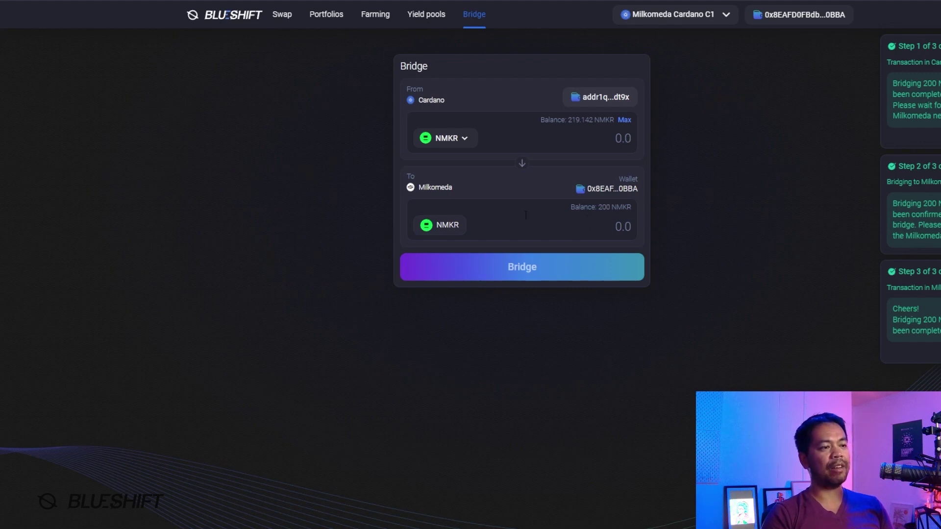
# - Go to the Portfolios page, expand the Cardano Index, and examine its tokens' share and target weights
pyautogui.click(325, 21)
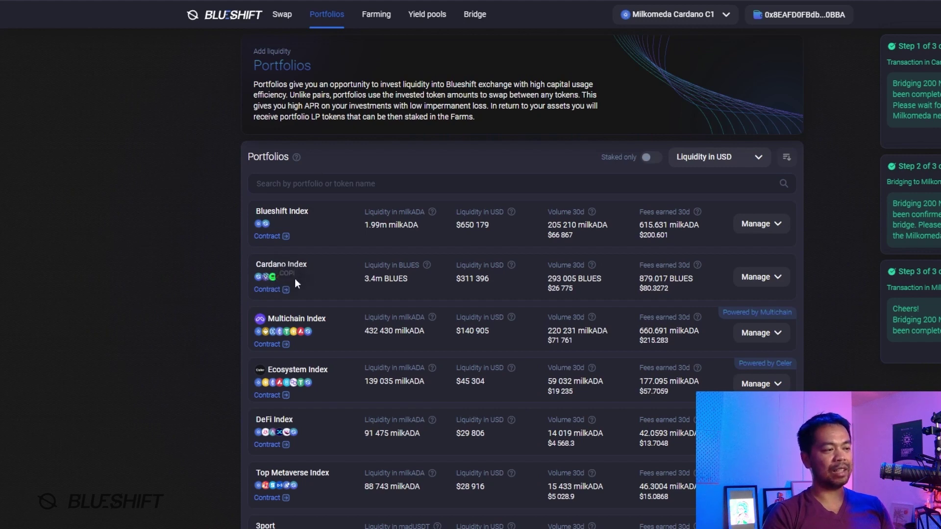
pyautogui.click(771, 276)
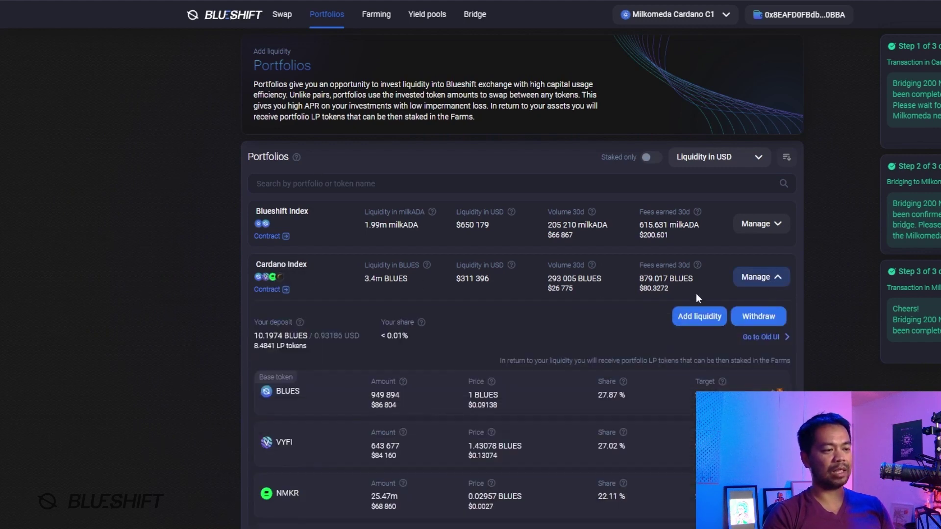
pyautogui.scroll(-5, 498, 351)
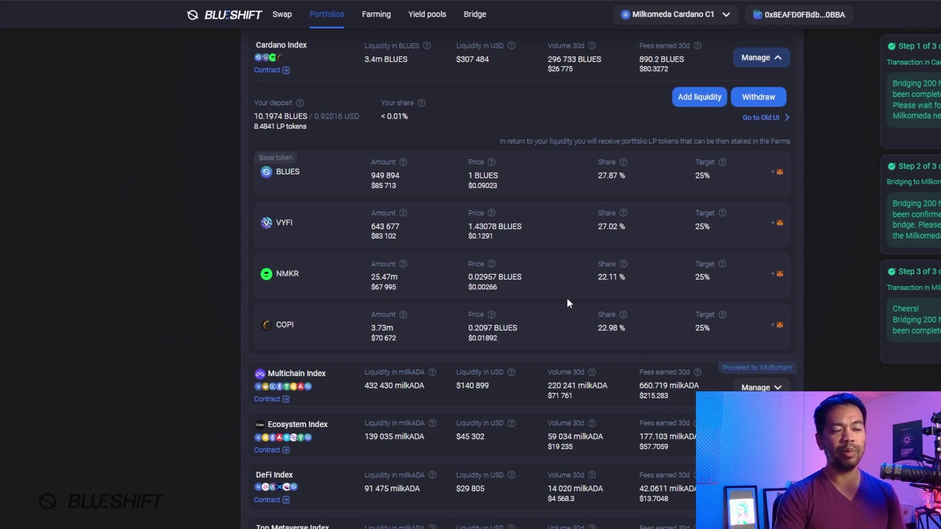
pyautogui.moveTo(621, 268)
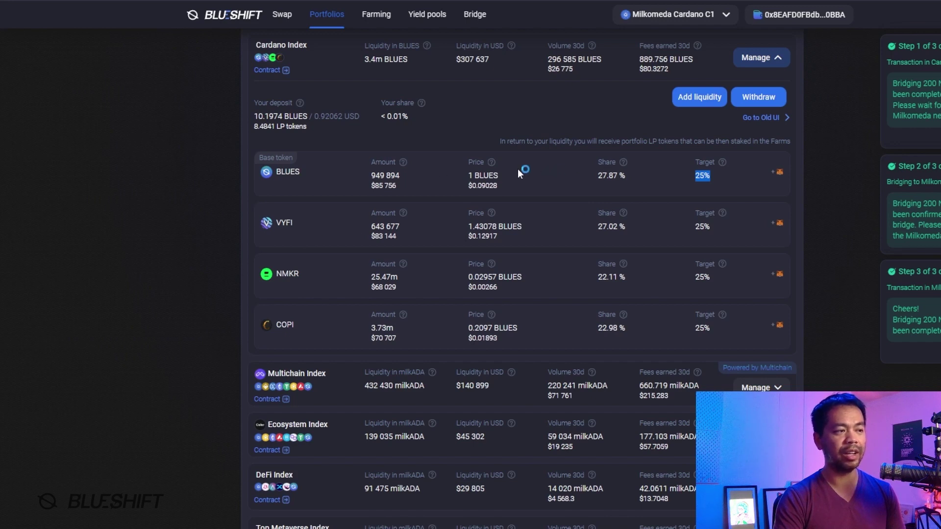
pyautogui.moveTo(597, 276); pyautogui.dragTo(603, 279)
pyautogui.click(611, 283)
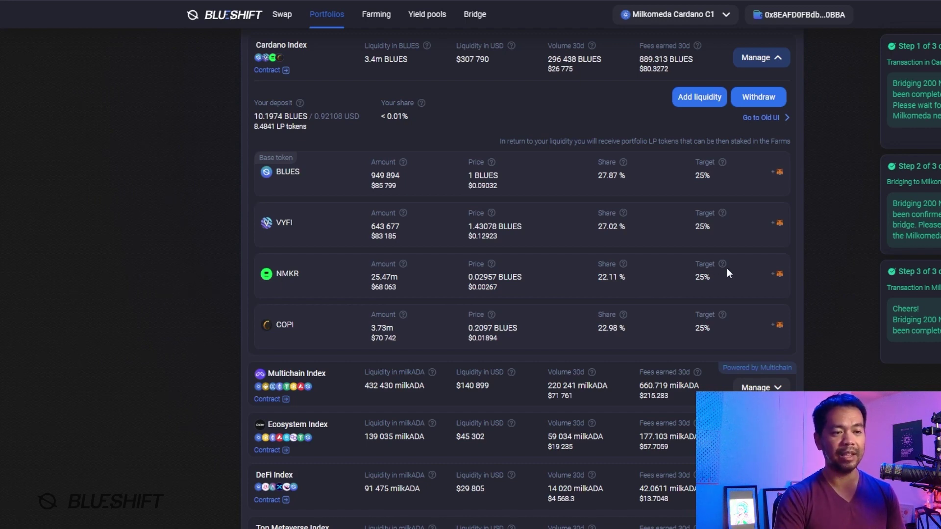
pyautogui.moveTo(723, 267)
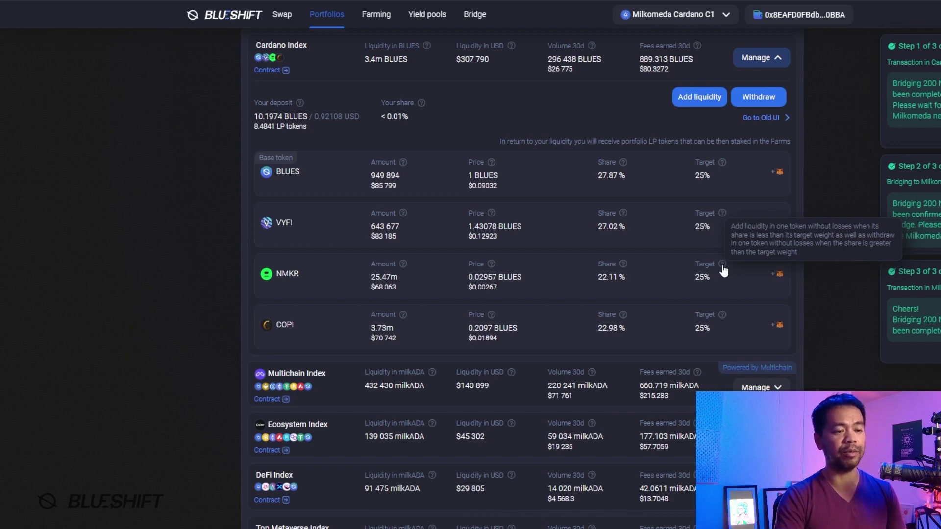
# - Start adding liquidity to the Cardano Index with a total of 10 USD, keeping only NMKR selected by deselecting COPI and BLUES
pyautogui.click(700, 98)
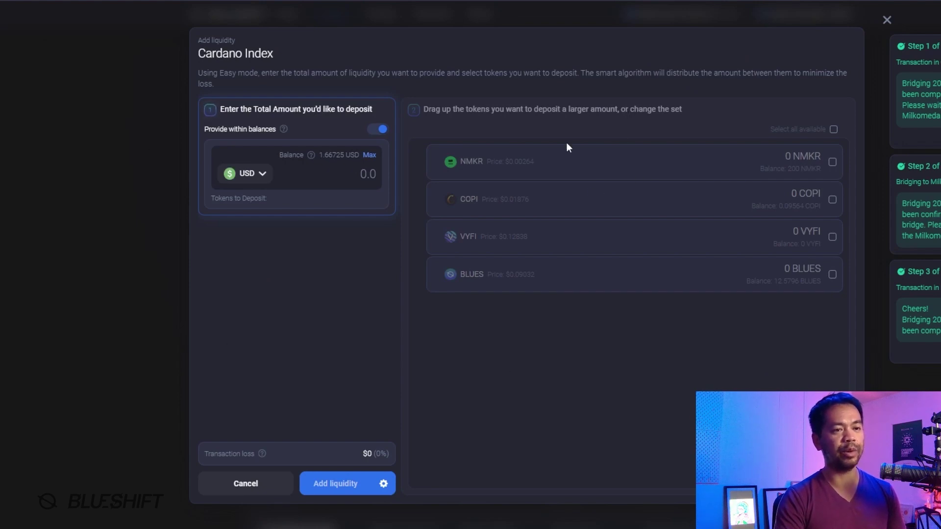
pyautogui.click(324, 172)
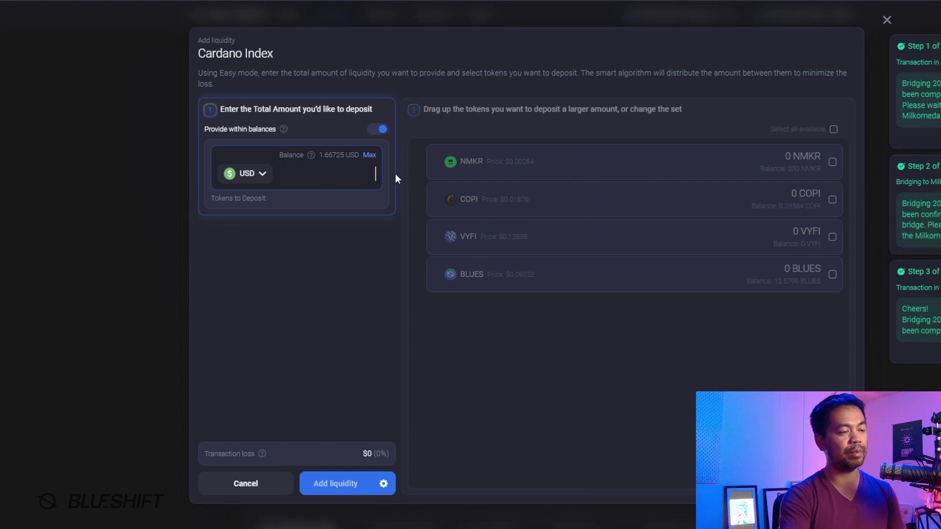
pyautogui.write('50')
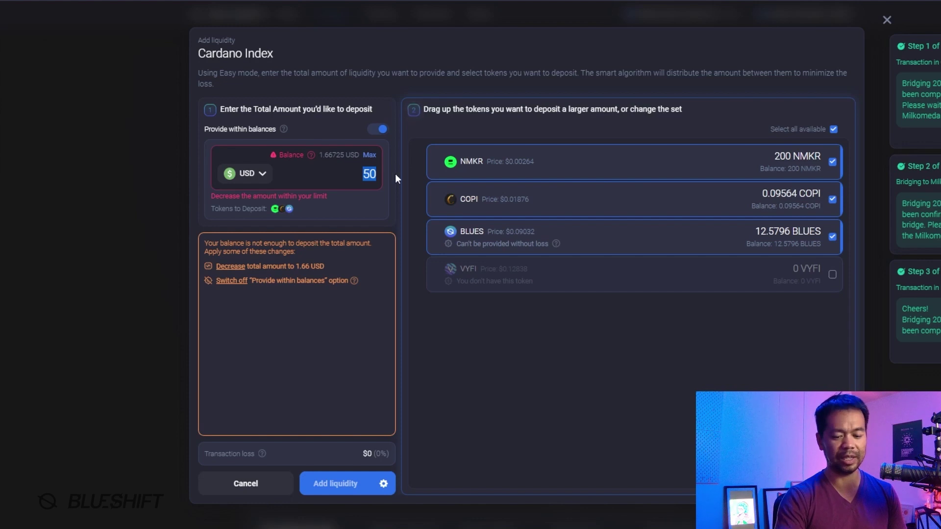
pyautogui.write('10')
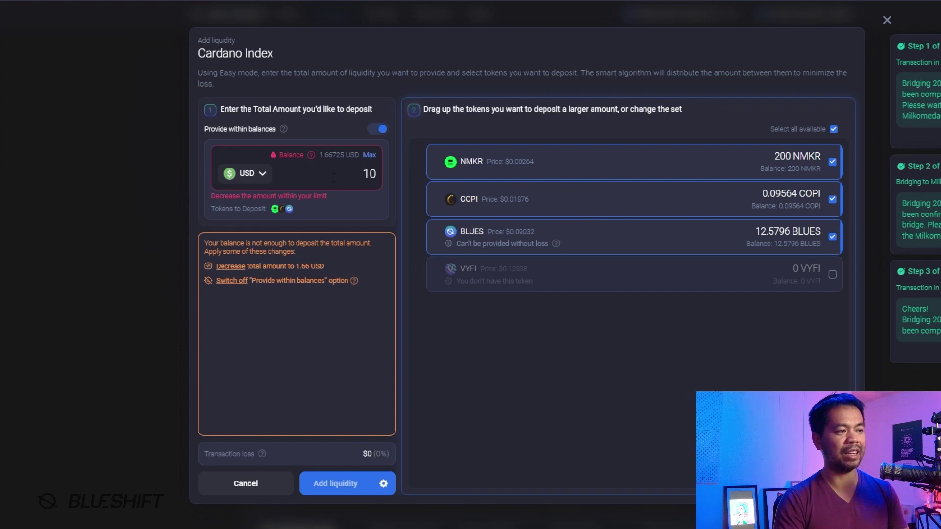
pyautogui.click(833, 199)
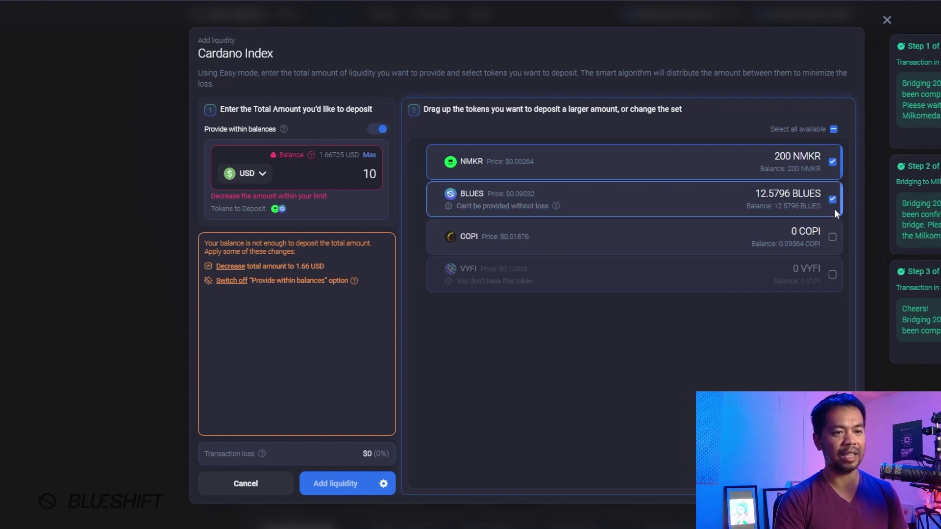
pyautogui.click(833, 201)
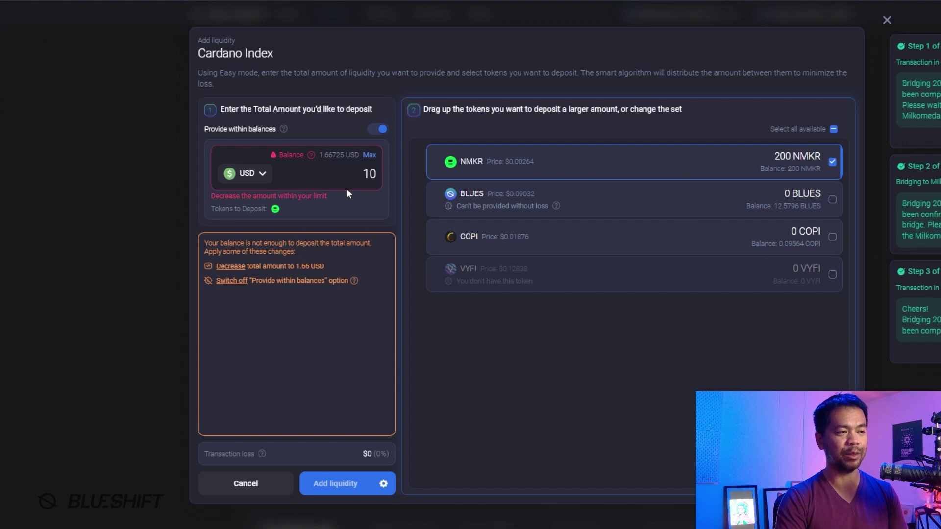
# - Lower the total deposit amount to 1.66 USD and finally to 0.52 USD
pyautogui.click(378, 175)
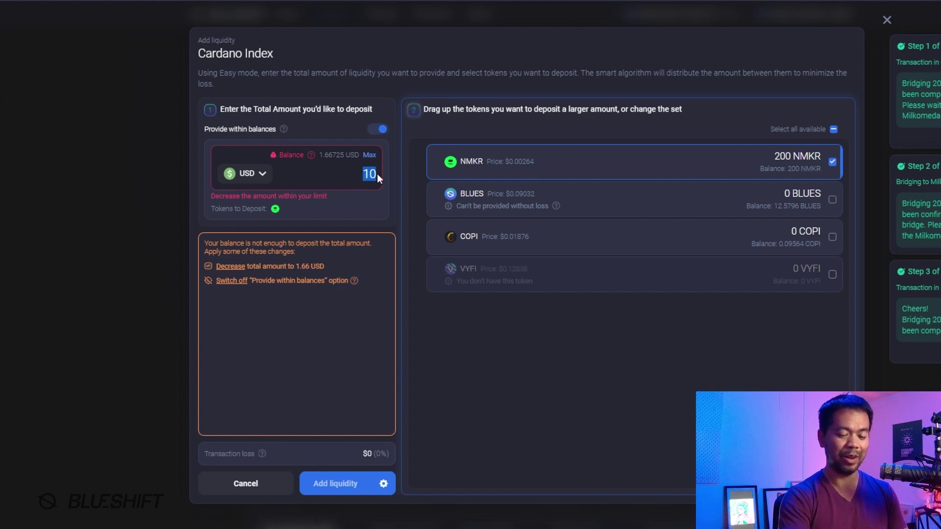
pyautogui.press('BackSpace')
pyautogui.write('.66')
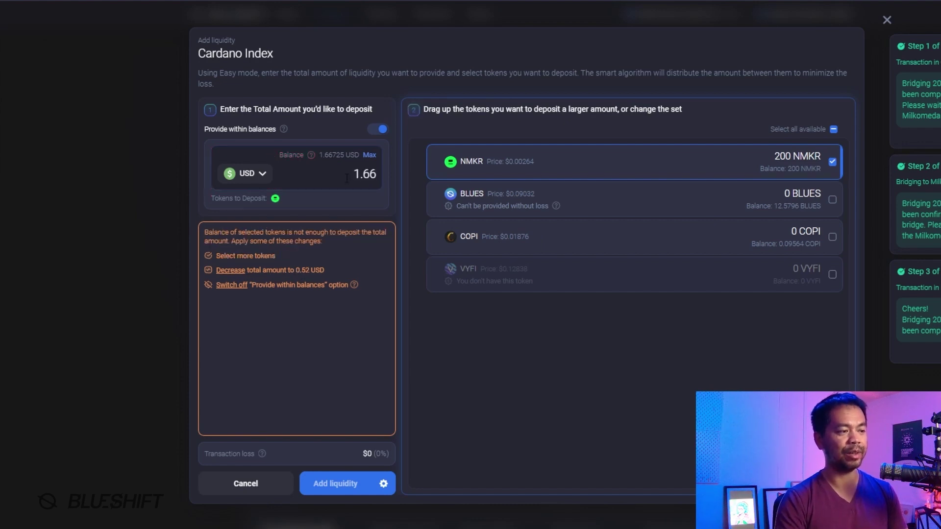
pyautogui.moveTo(347, 177); pyautogui.dragTo(384, 174)
pyautogui.write('0.5')
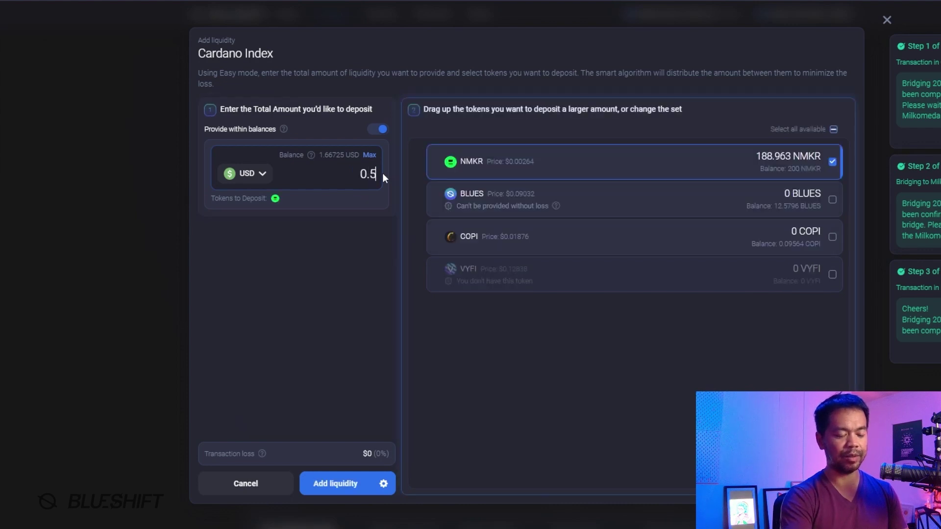
pyautogui.write('2')
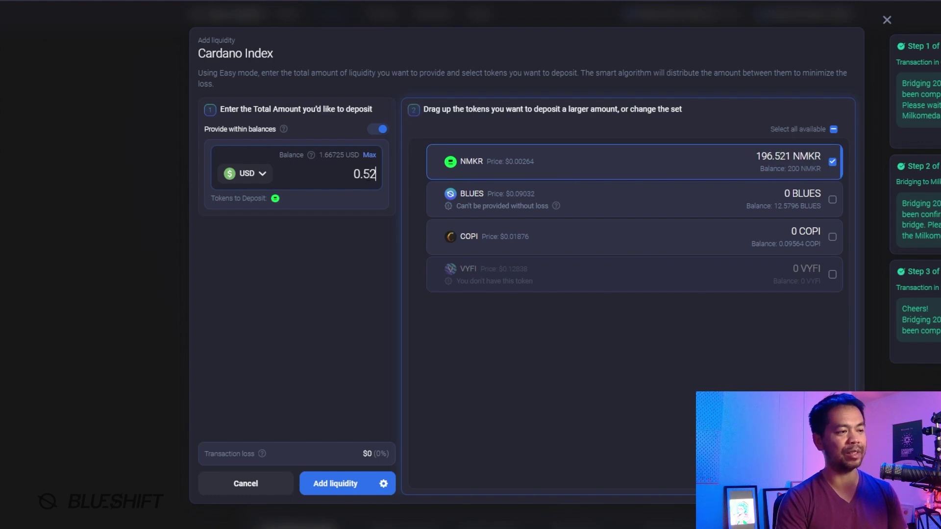
# - Try a total deposit of 0.53 USD, check the suggested decrease, and restore the amount to 0.52 USD
pyautogui.moveTo(376, 174); pyautogui.dragTo(370, 175)
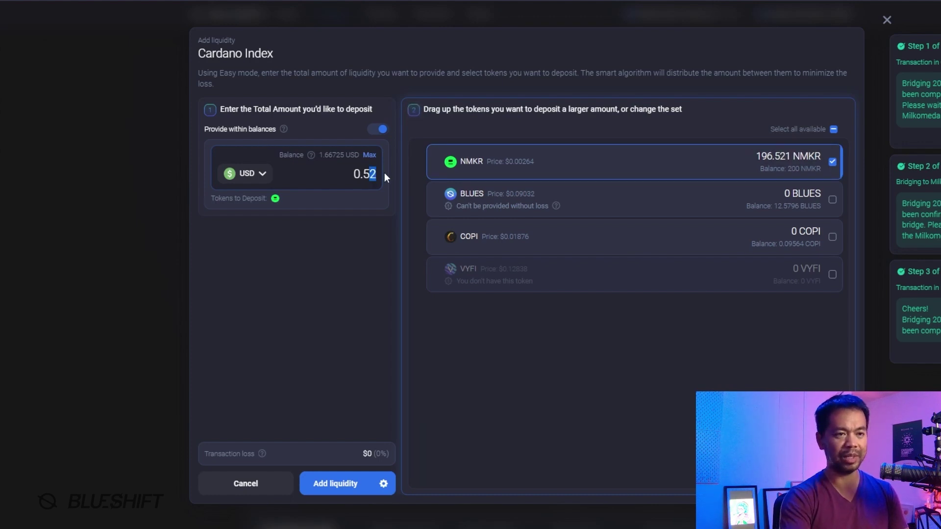
pyautogui.write('3')
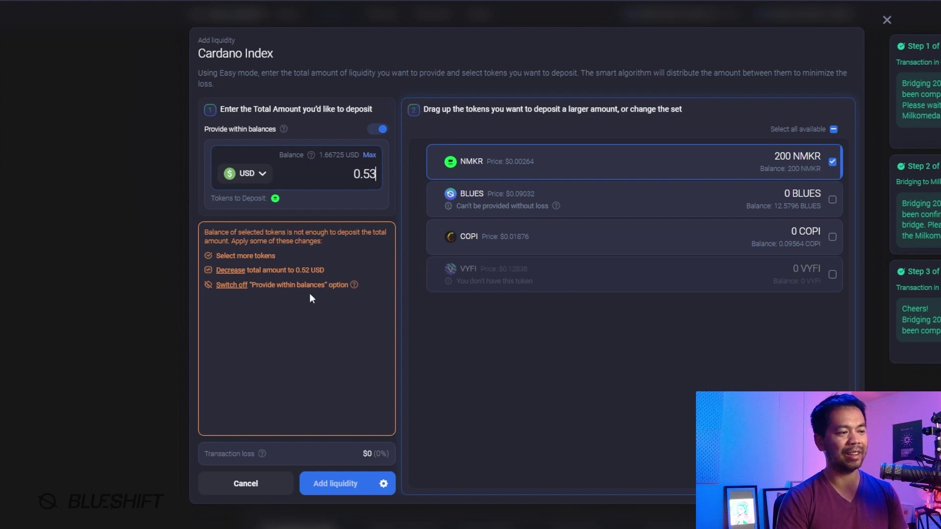
pyautogui.tripleClick(279, 267)
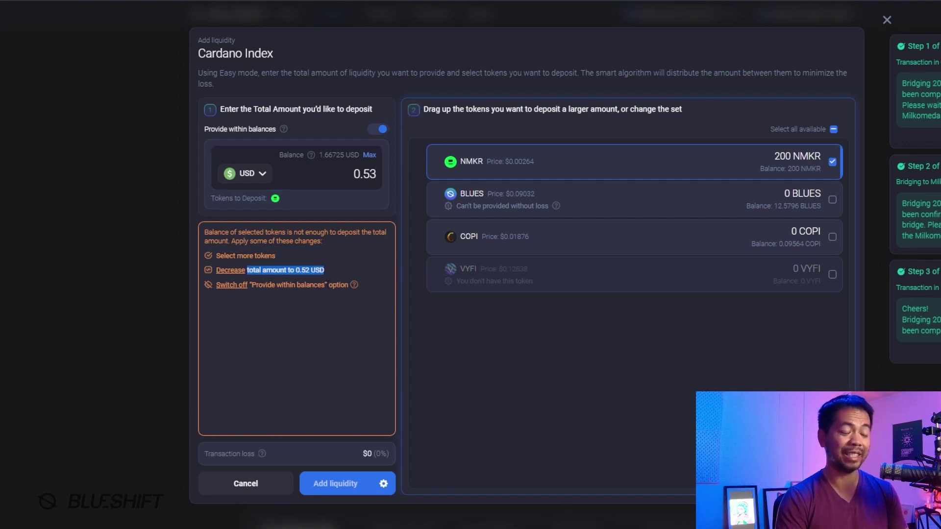
pyautogui.doubleClick(305, 270)
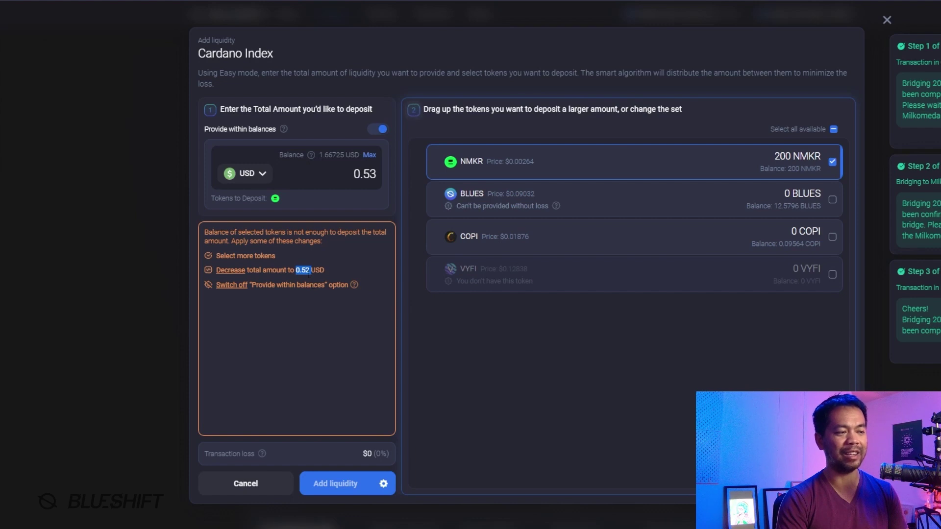
pyautogui.moveTo(369, 174); pyautogui.dragTo(383, 174)
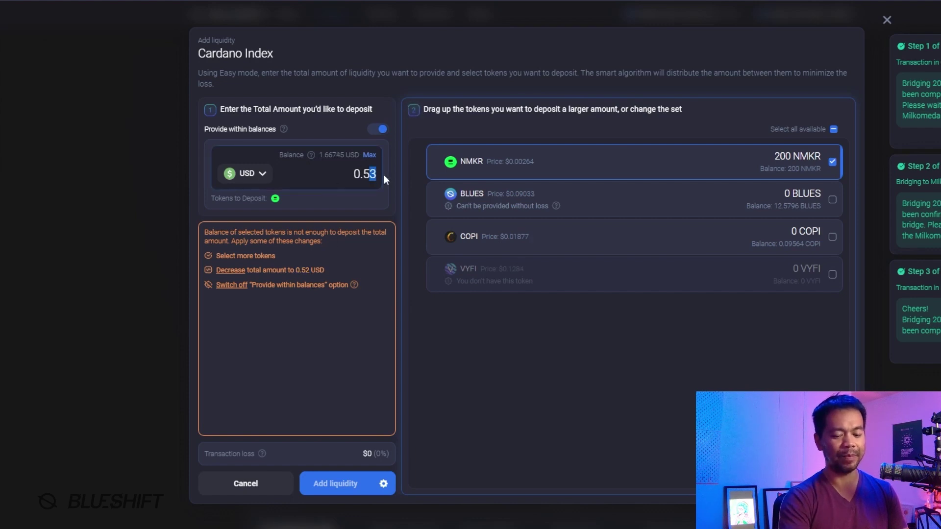
pyautogui.write('2')
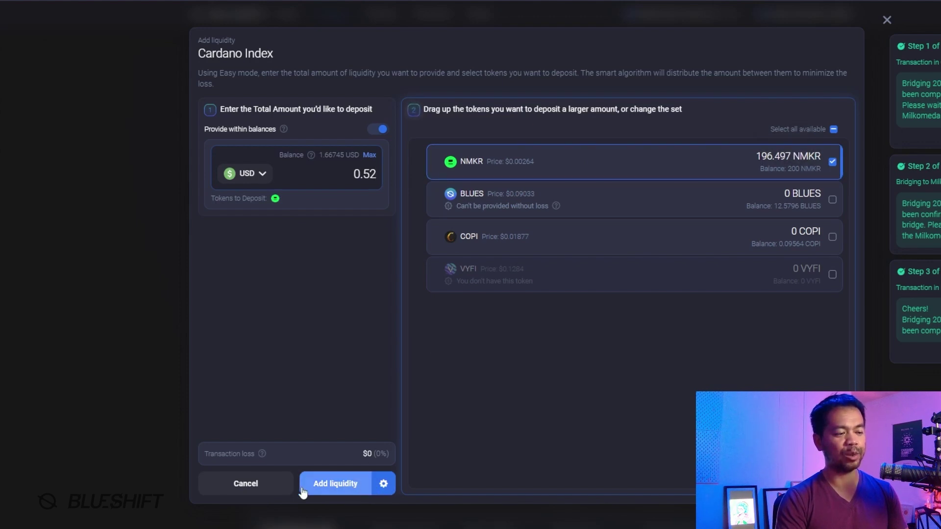
# - Set the transaction's slippage tolerance to 0.5% and apply the setting
pyautogui.click(384, 485)
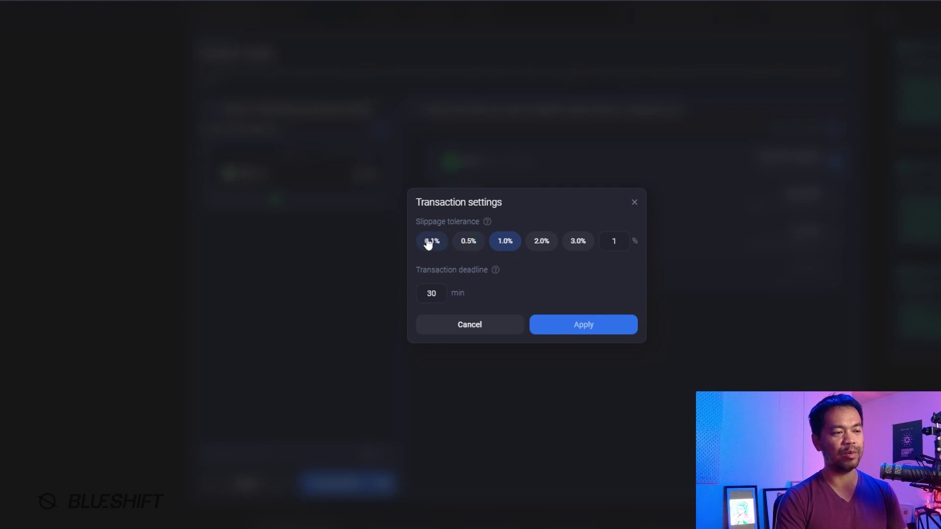
pyautogui.click(465, 244)
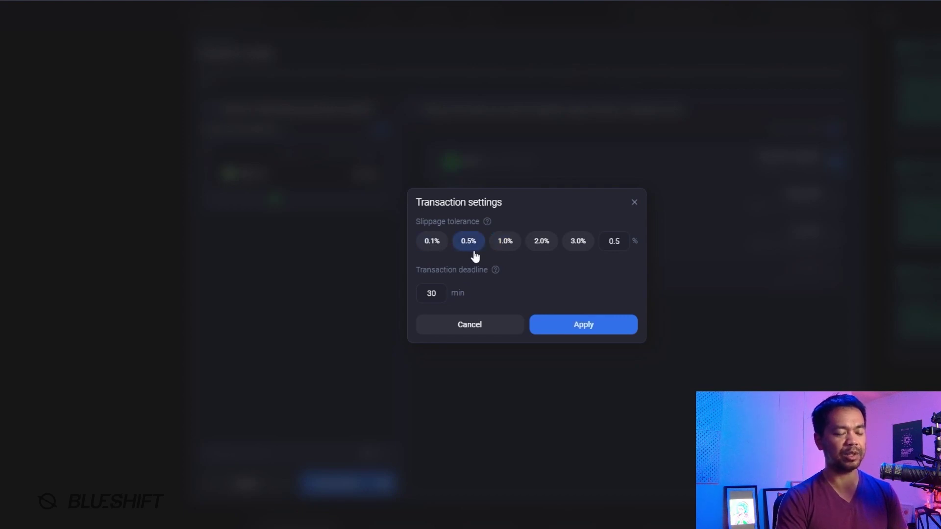
pyautogui.click(584, 331)
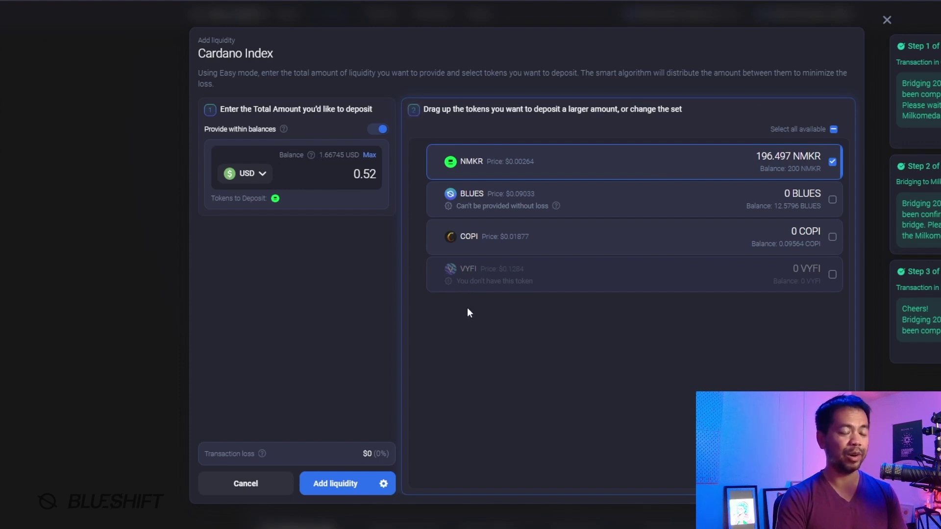
# - Submit the 0.52 USD NMKR deposit to the Cardano Index and grant the NMKR access permission in MetaMask
pyautogui.click(335, 486)
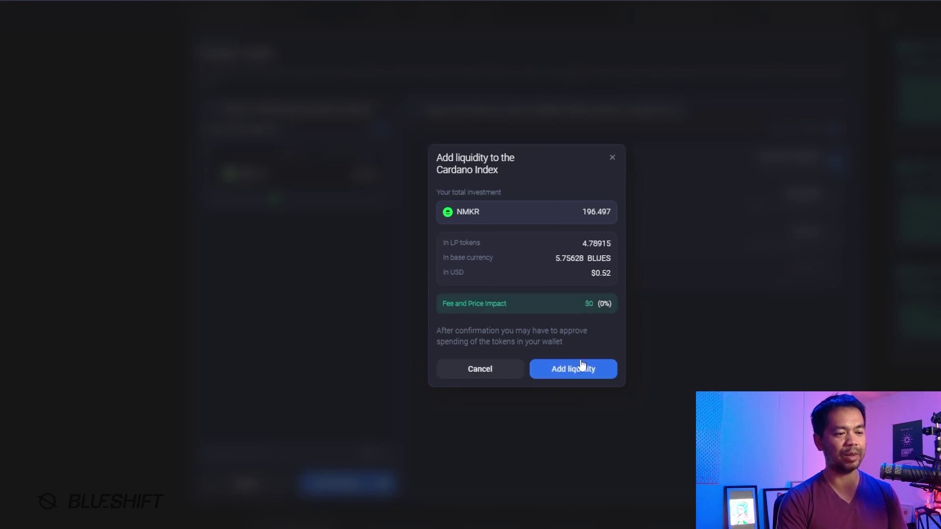
pyautogui.click(564, 370)
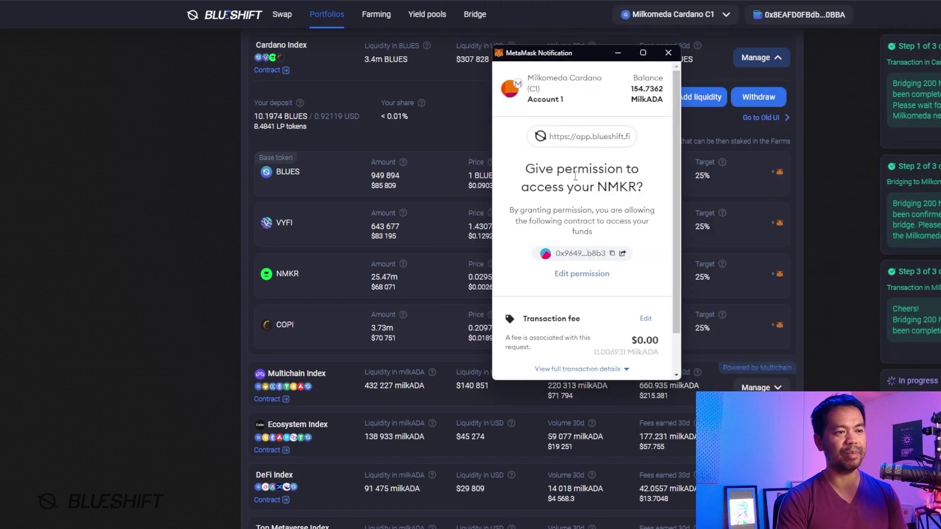
pyautogui.scroll(-2, 635, 209)
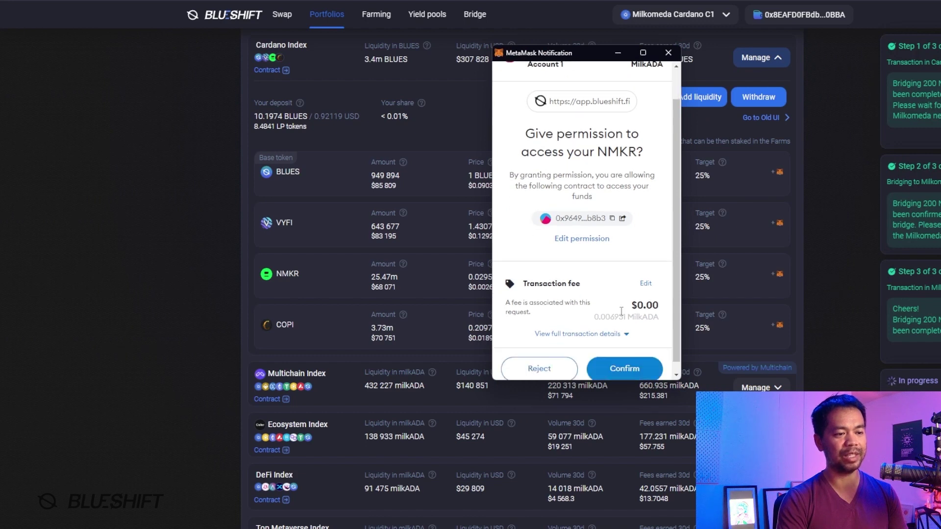
pyautogui.click(624, 360)
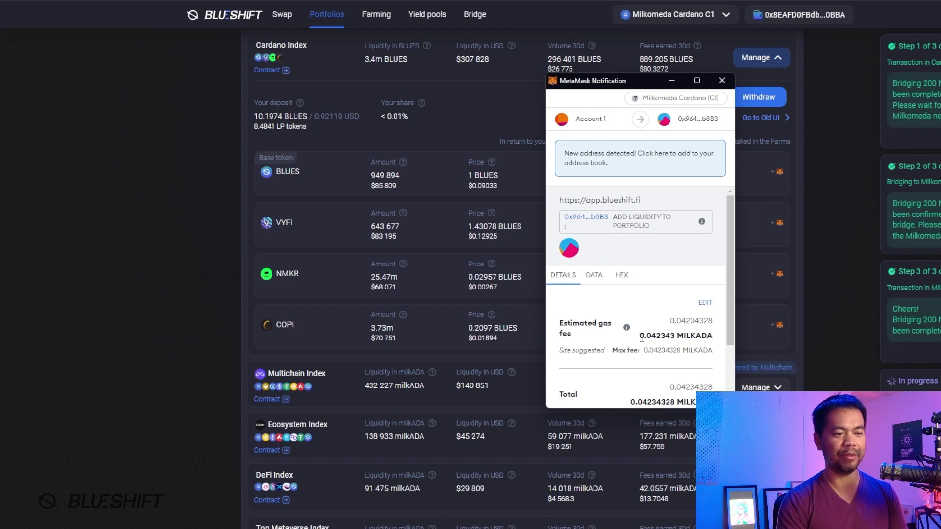
# - Review the estimated gas fee of the add-liquidity transaction in MetaMask and confirm it
pyautogui.moveTo(640, 337); pyautogui.dragTo(658, 337)
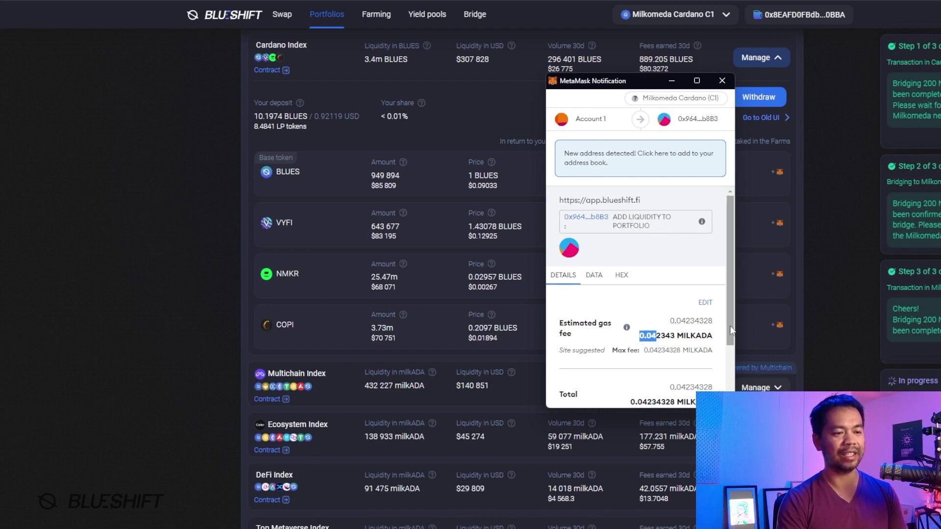
pyautogui.moveTo(730, 325); pyautogui.dragTo(734, 394)
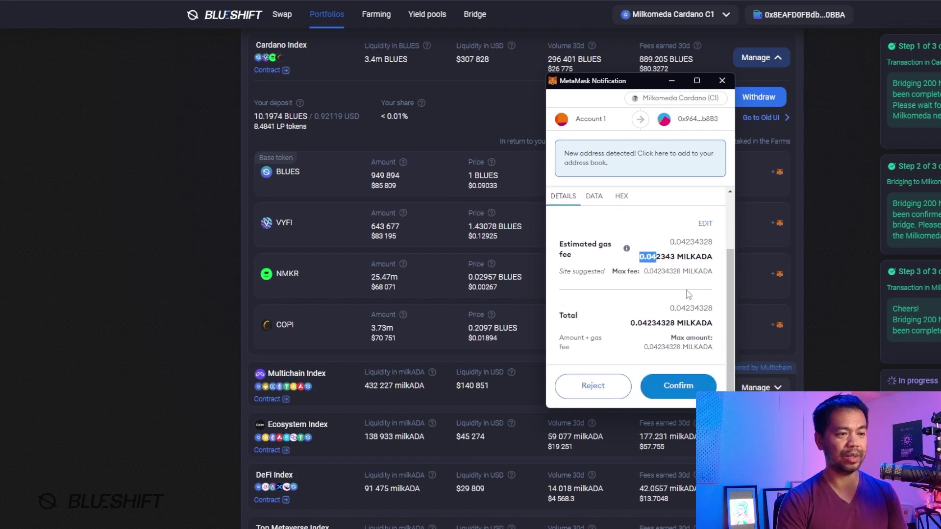
pyautogui.scroll(3, 688, 299)
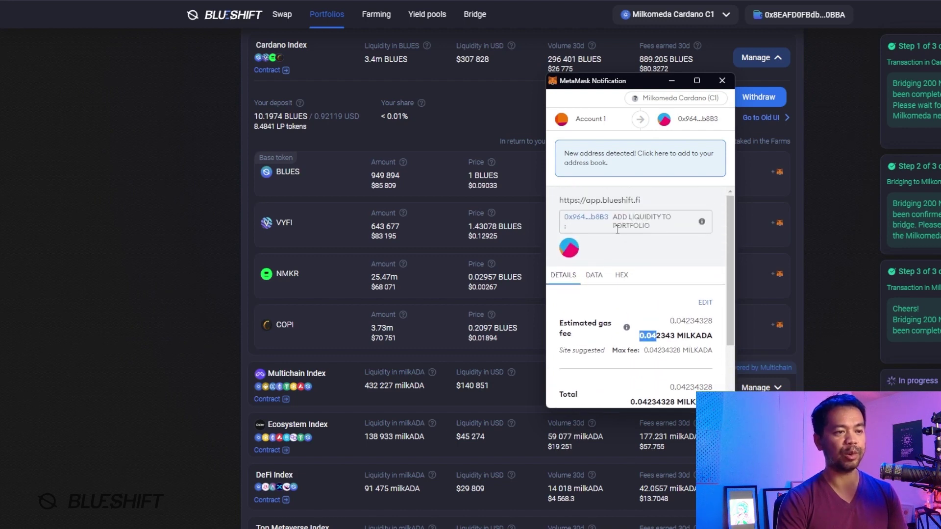
pyautogui.scroll(-3, 646, 279)
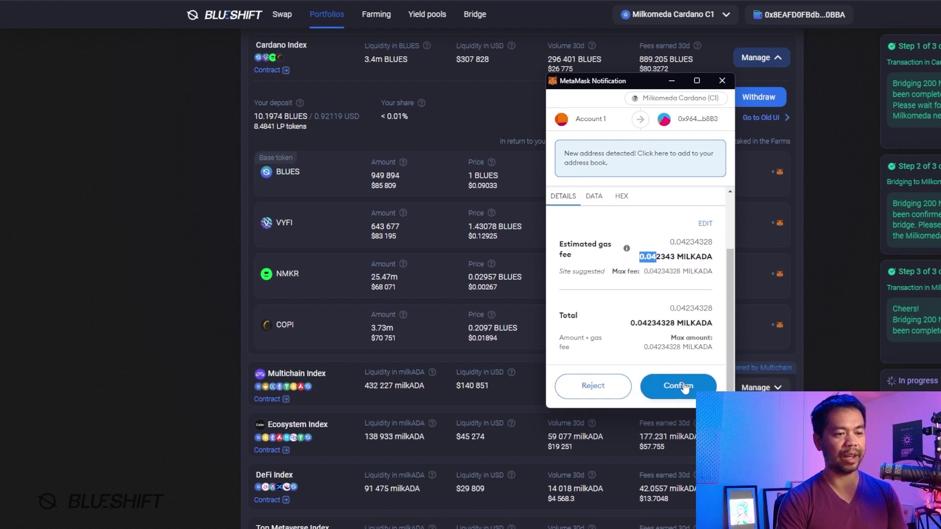
pyautogui.click(704, 382)
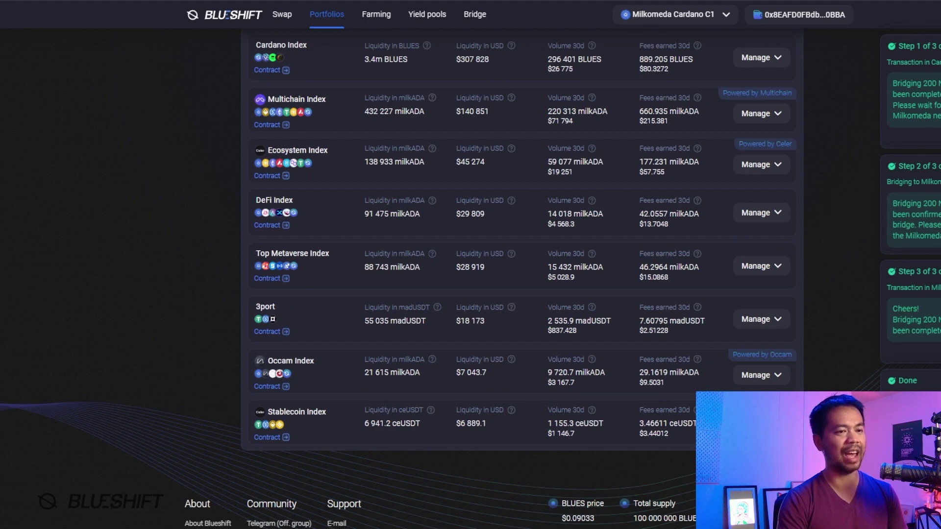
# - Check the updated deposit and LP token holdings in the expanded Cardano Index portfolio
pyautogui.scroll(2, 752, 169)
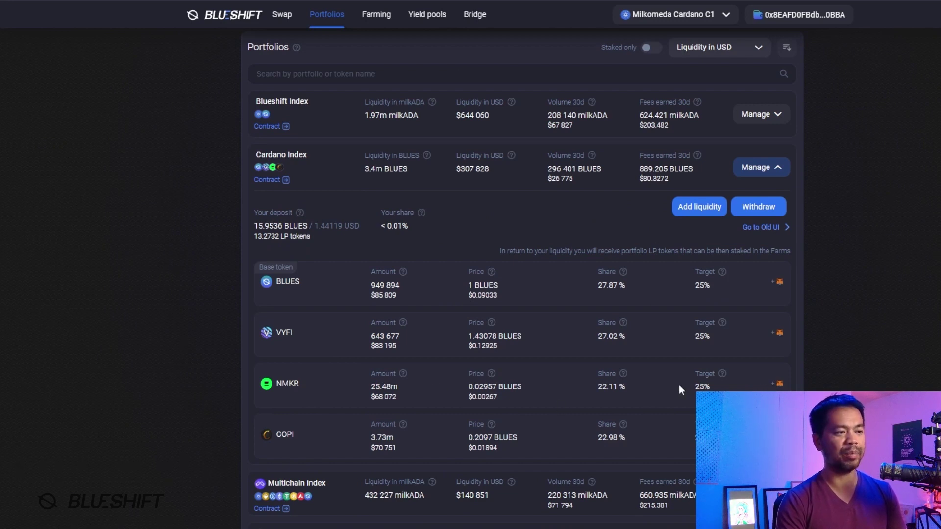
pyautogui.click(762, 167)
pyautogui.click(778, 173)
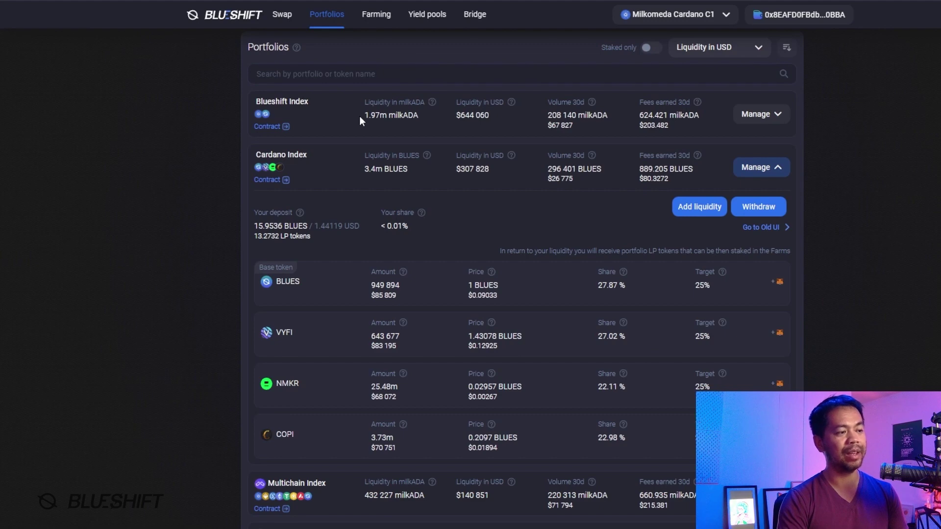
# - Go to the Farming page, expand the Cardano Index farm, and enter the full 13.273258201368101565 LP tokens as the stake amount
pyautogui.click(375, 22)
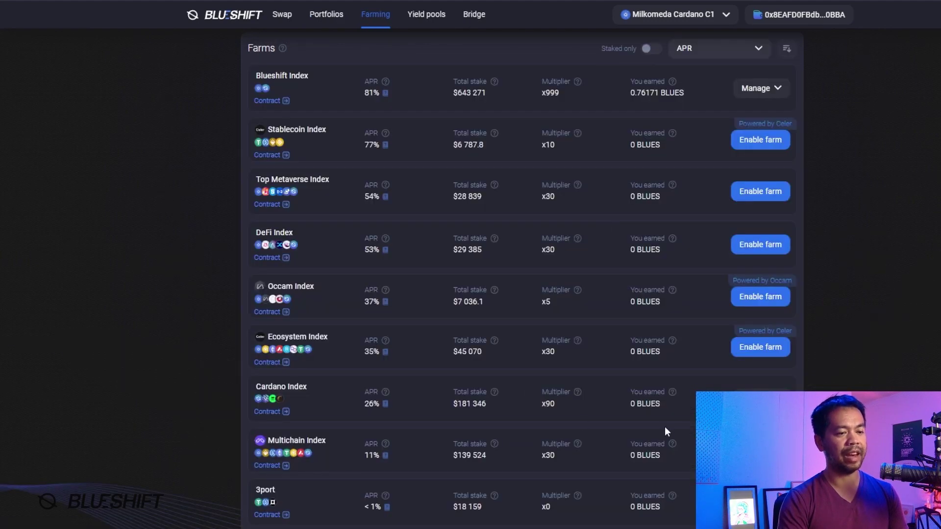
pyautogui.click(761, 403)
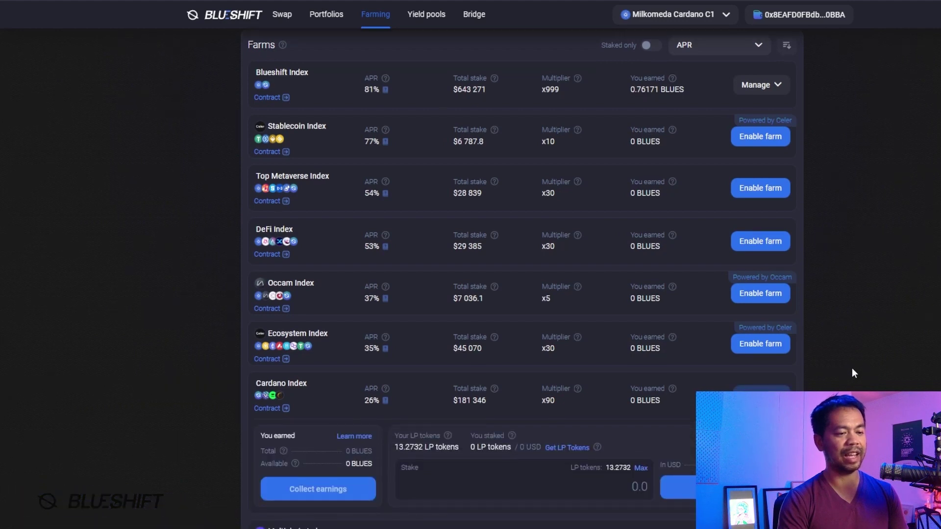
pyautogui.scroll(-2, 853, 370)
pyautogui.scroll(-1, 854, 369)
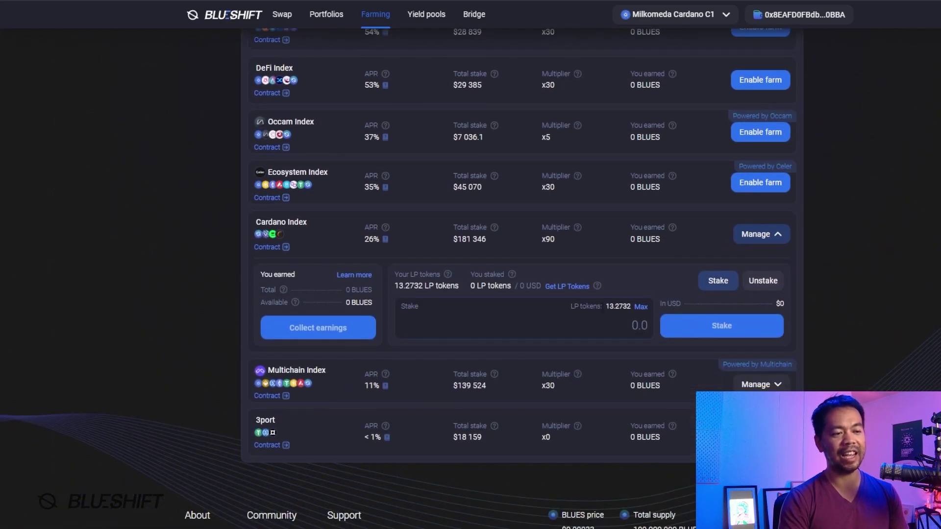
pyautogui.moveTo(606, 307); pyautogui.dragTo(614, 307)
pyautogui.doubleClick(619, 307)
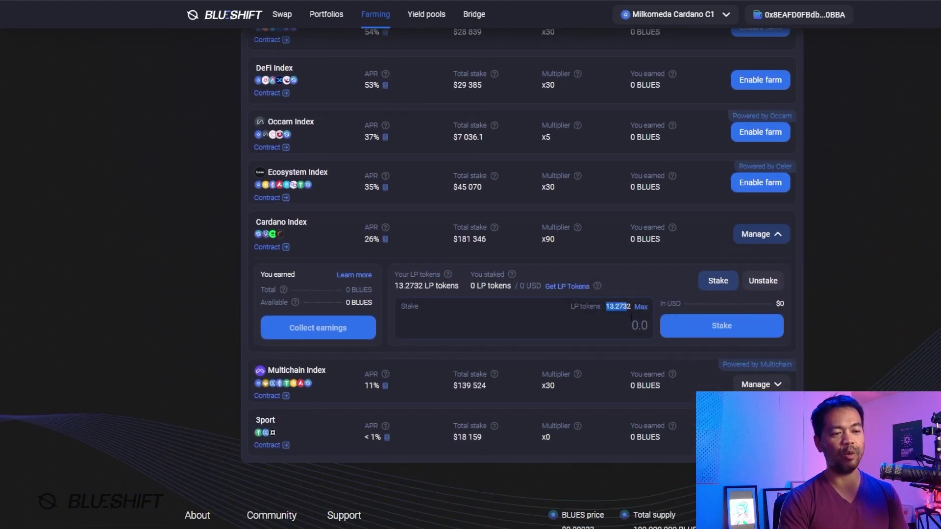
pyautogui.click(619, 327)
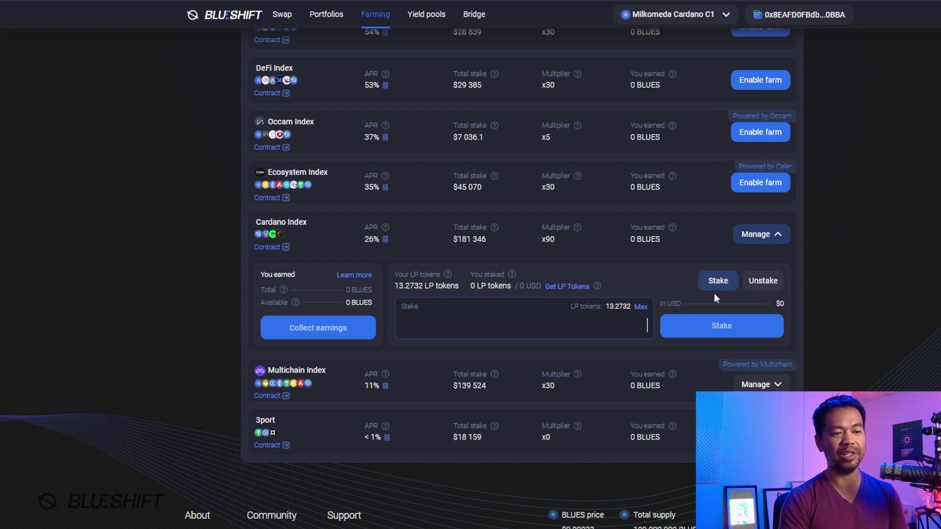
pyautogui.write('13.273258201368101565')
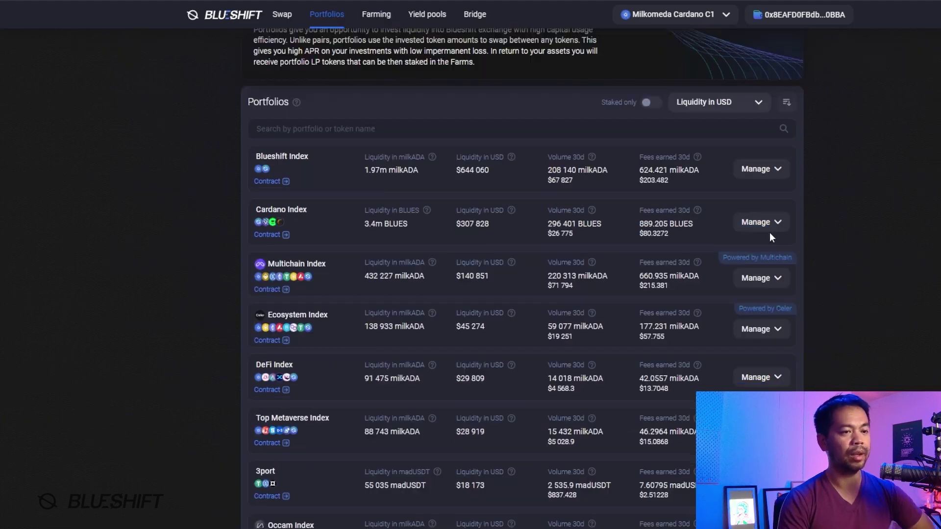
# - Start a withdrawal from the Cardano Index portfolio with a total of 0.52 USD, taking it only in NMKR
pyautogui.click(763, 223)
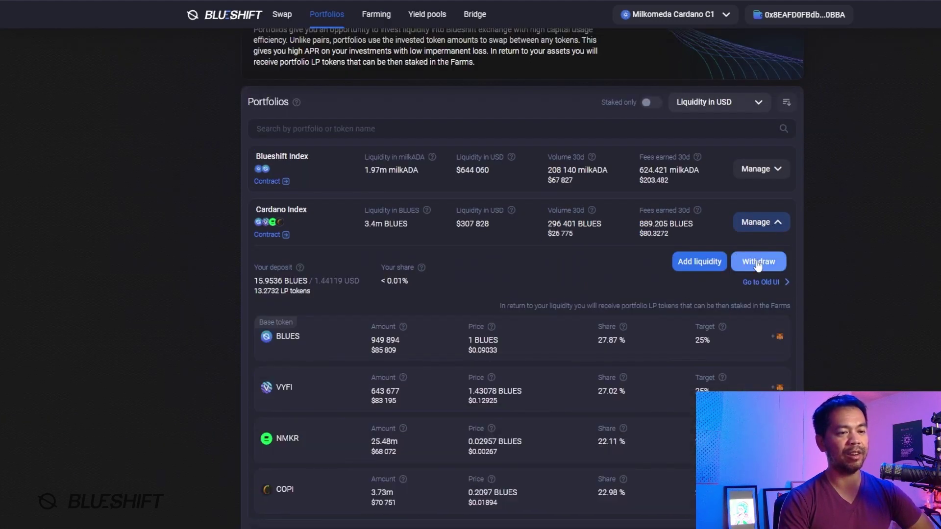
pyautogui.scroll(-2, 758, 265)
pyautogui.click(764, 158)
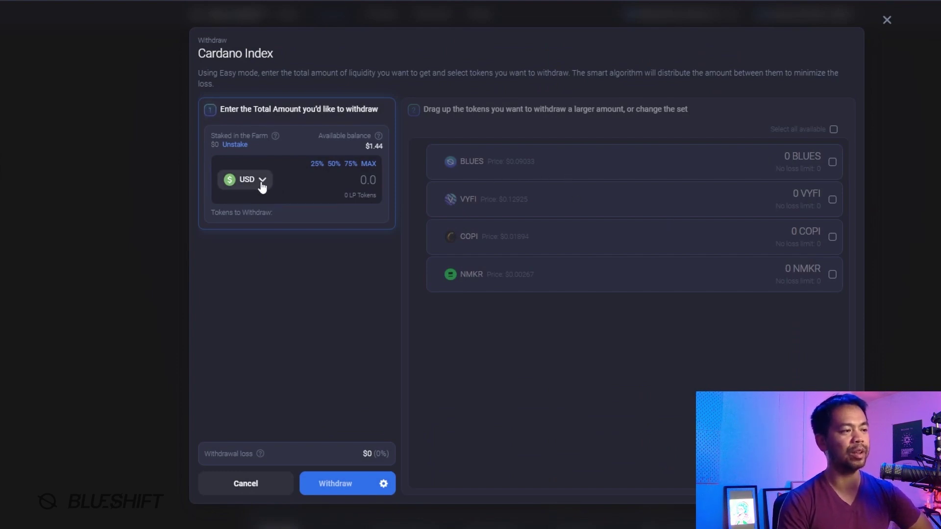
pyautogui.write('0')
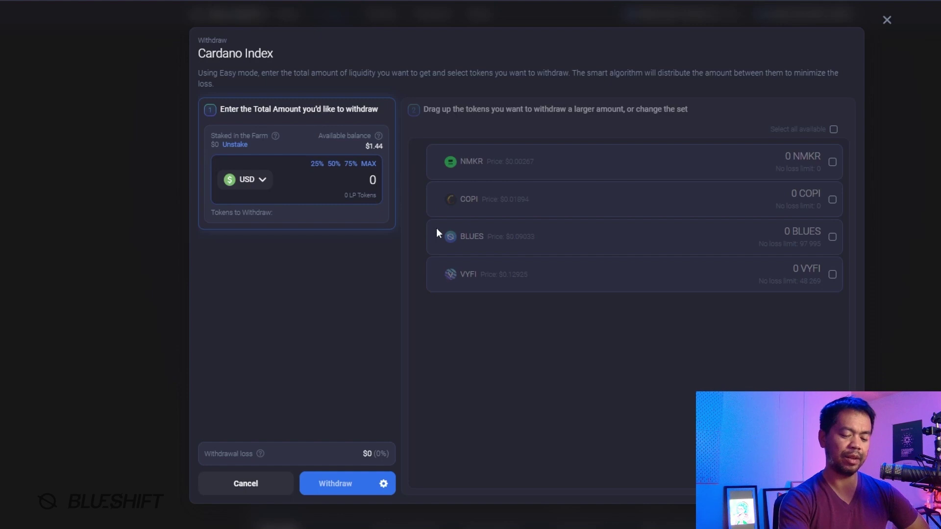
pyautogui.write('.52')
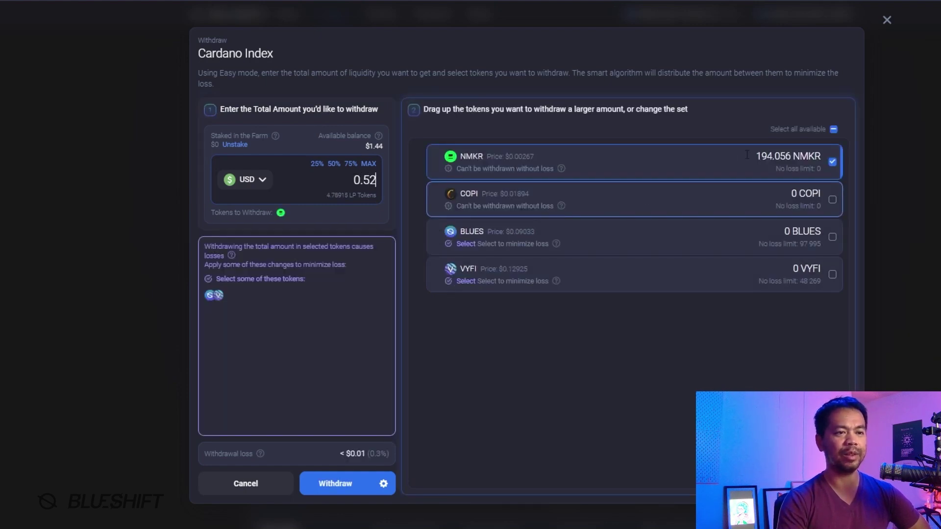
# - Examine the NMKR amount offered for the withdrawal and the explanation of its withdrawal loss
pyautogui.doubleClick(765, 156)
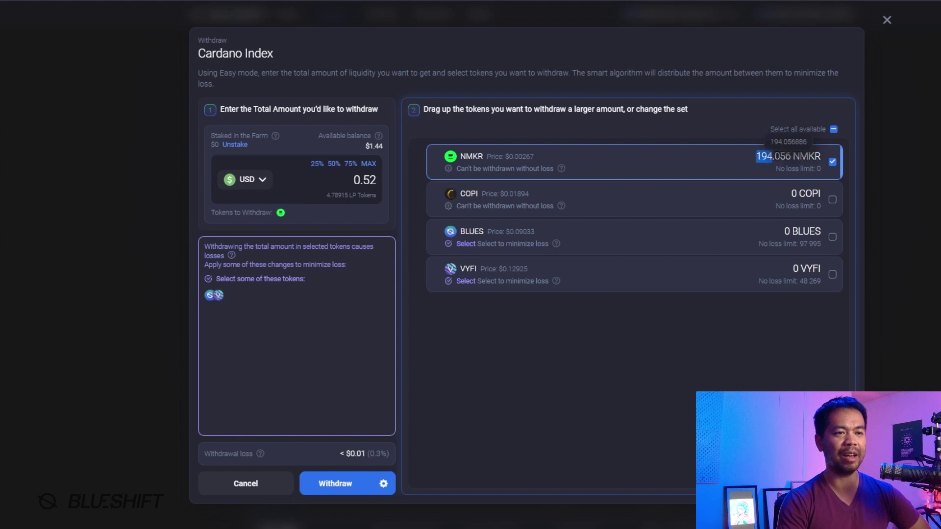
pyautogui.click(665, 169)
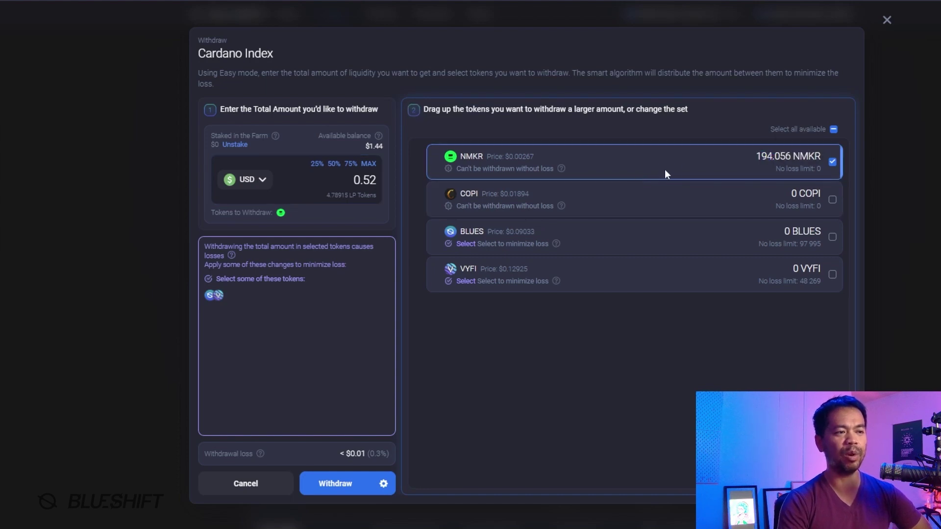
pyautogui.moveTo(461, 169); pyautogui.dragTo(502, 181)
pyautogui.click(503, 178)
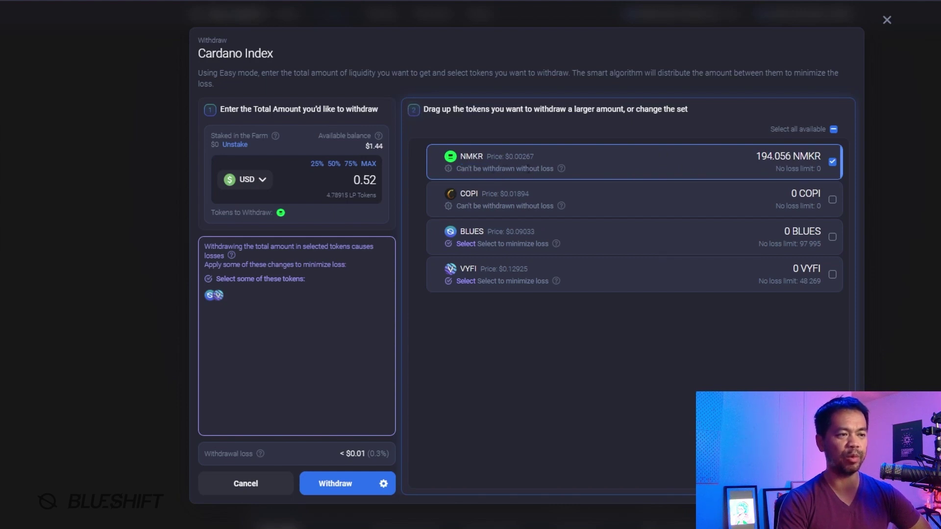
pyautogui.moveTo(561, 170)
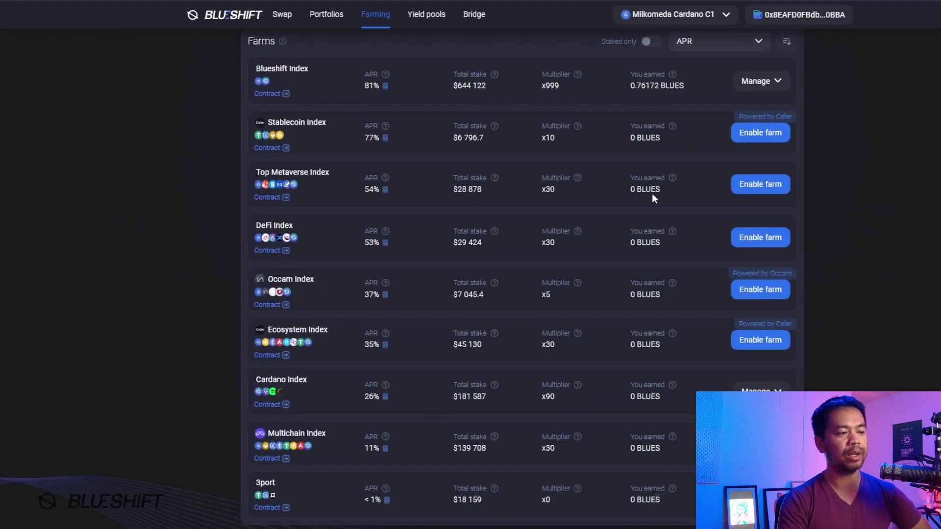
# - Stake the full 13.273258201368101565 LP tokens in the Cardano Index farm, approve the wallet transaction, and open the farm's unstake form
pyautogui.scroll(-4, 322, 334)
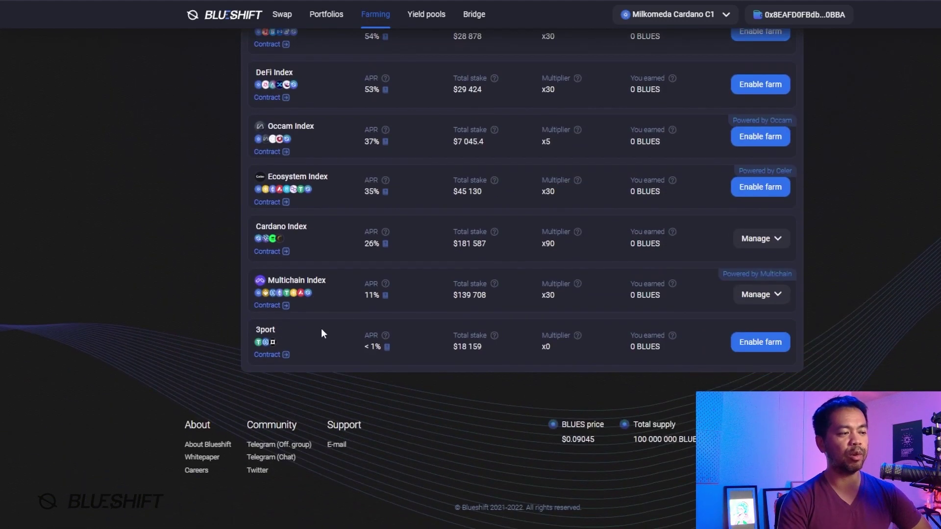
pyautogui.click(759, 240)
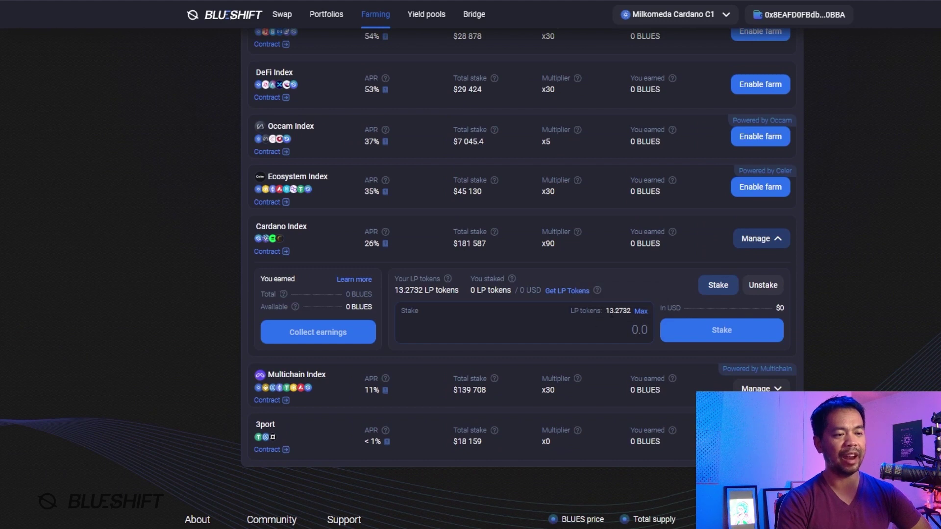
pyautogui.click(642, 311)
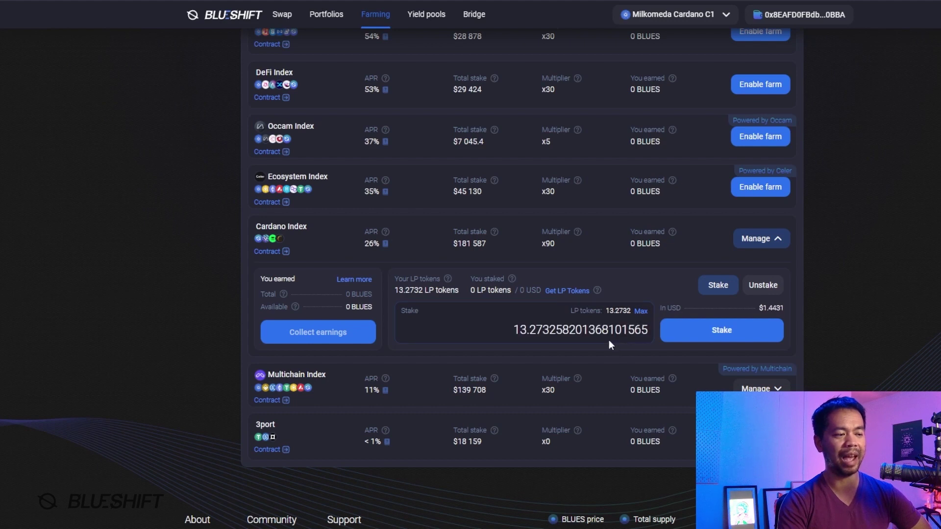
pyautogui.click(743, 331)
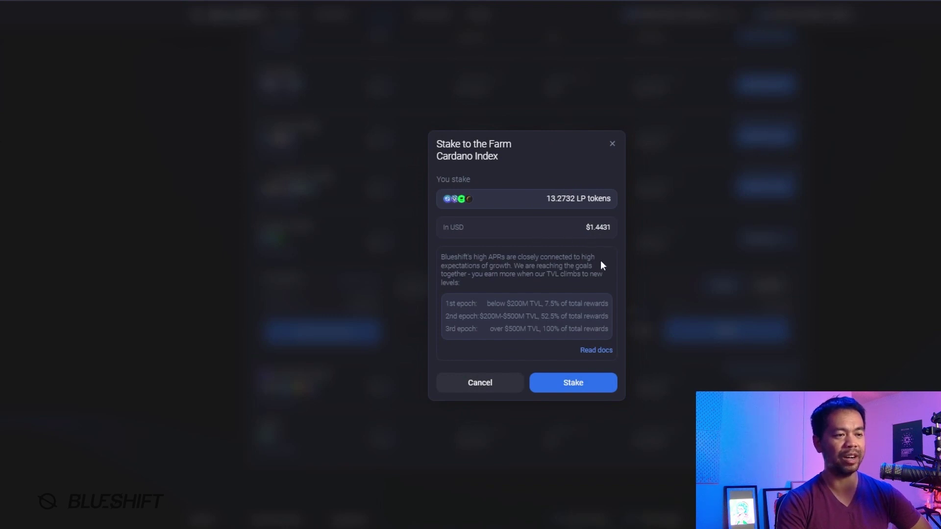
pyautogui.click(563, 388)
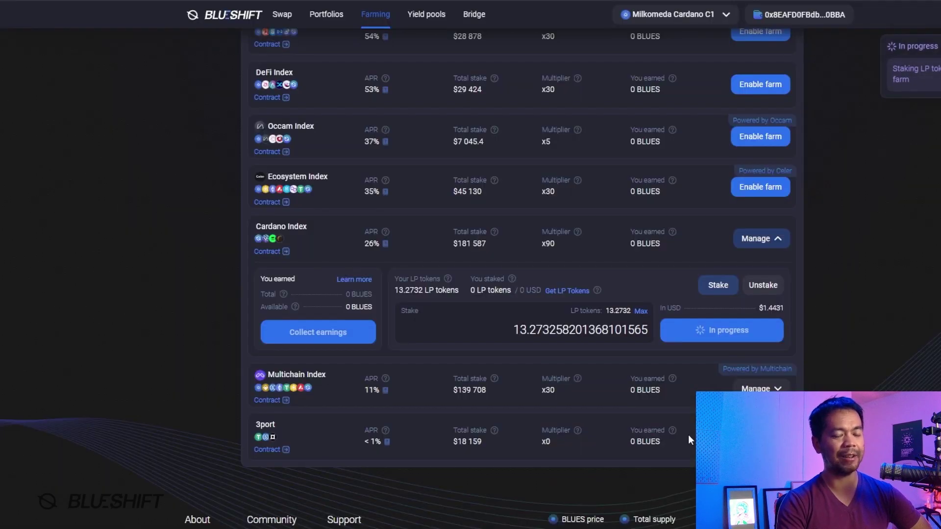
pyautogui.scroll(-3, 552, 245)
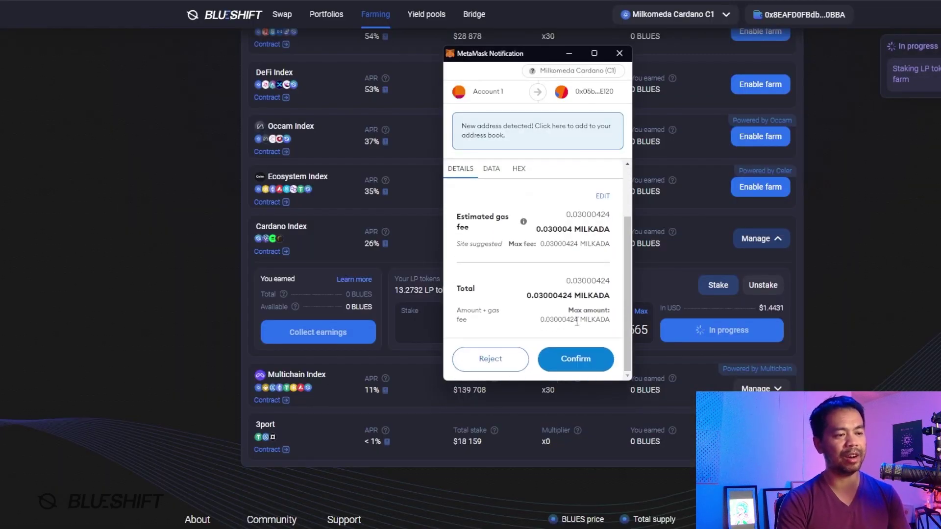
pyautogui.click(575, 358)
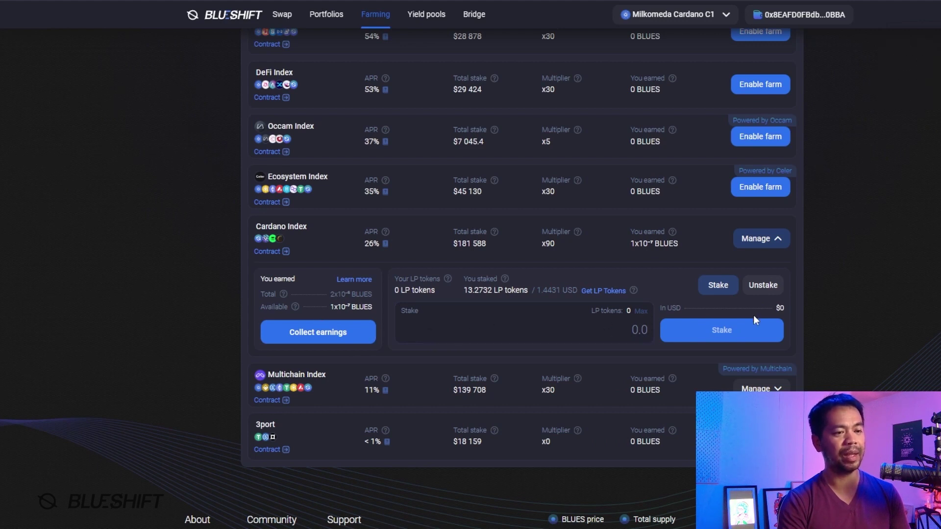
pyautogui.click(767, 286)
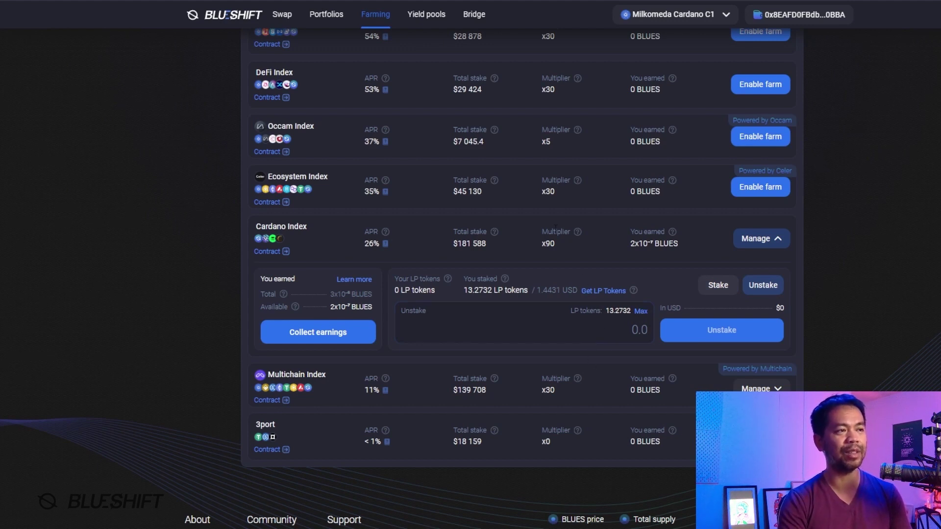
# - Go to Yield pools and preview staking the full 12.57961622291840664 BLUES balance in the Manual BLUES Pool, then collapse it unsubmitted
pyautogui.click(427, 20)
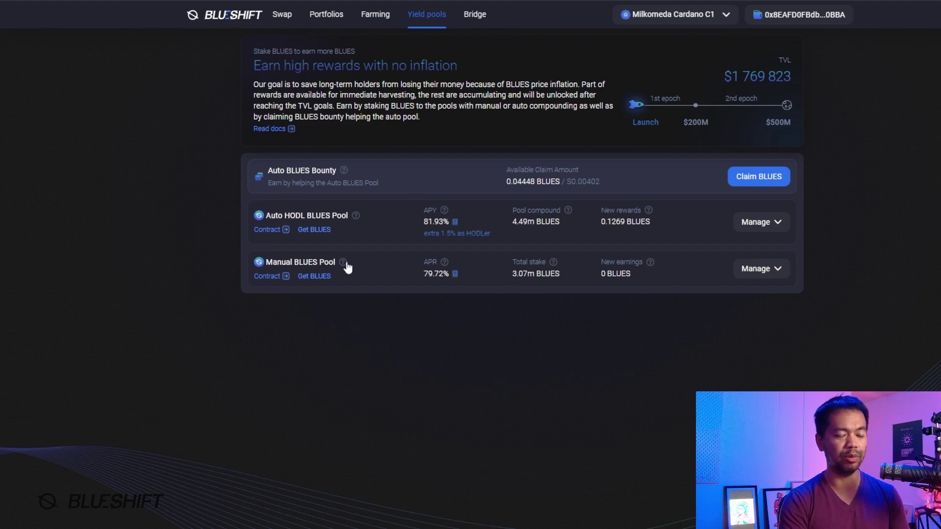
pyautogui.click(777, 273)
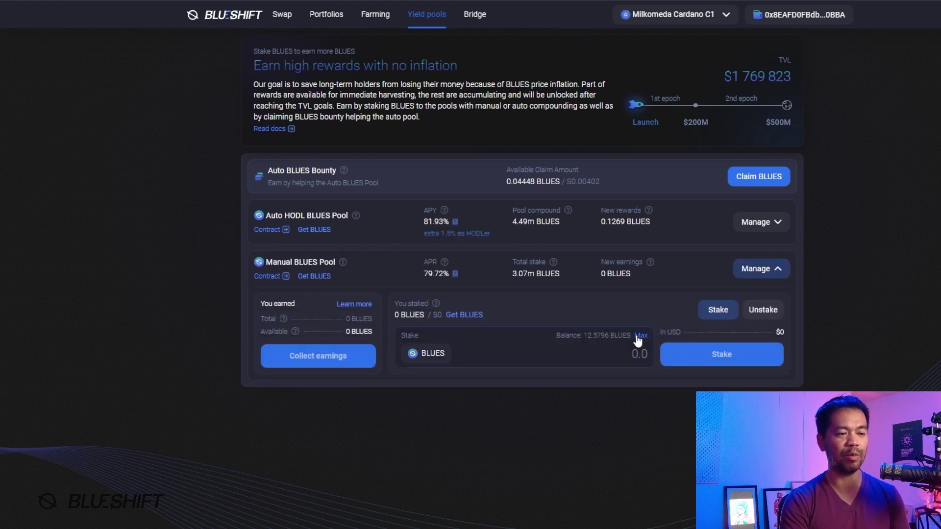
pyautogui.click(640, 337)
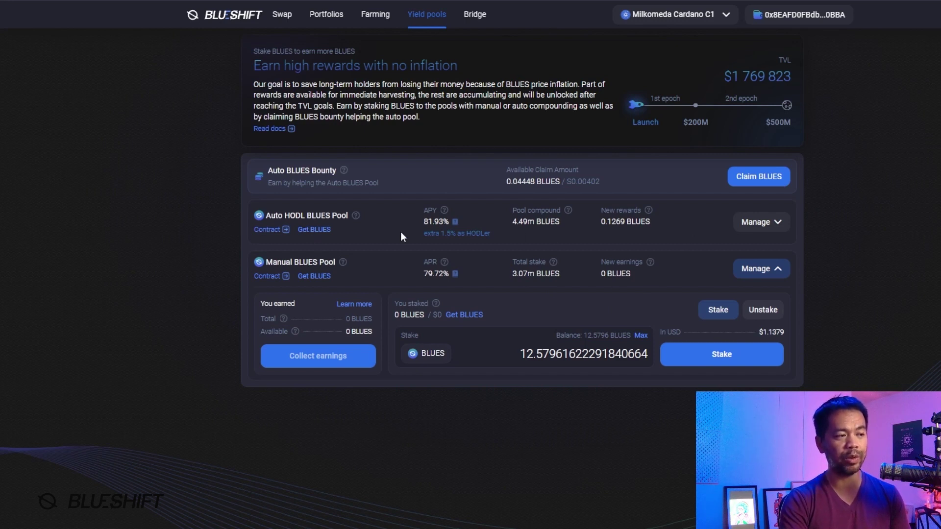
pyautogui.click(776, 271)
# - Stake the full 12.57961622291840664 BLUES in the Auto HODL BLUES Pool and approve the deposit transaction in the wallet
pyautogui.click(777, 223)
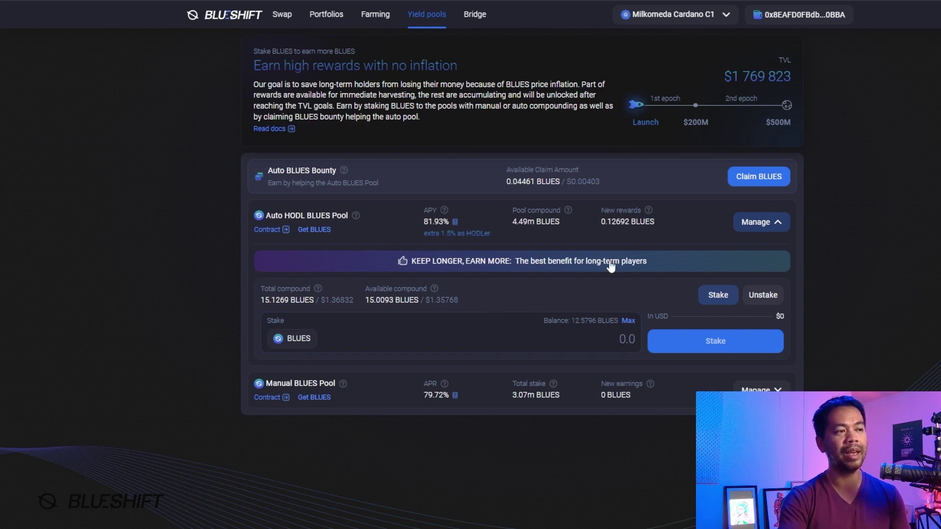
pyautogui.click(629, 322)
pyautogui.click(698, 349)
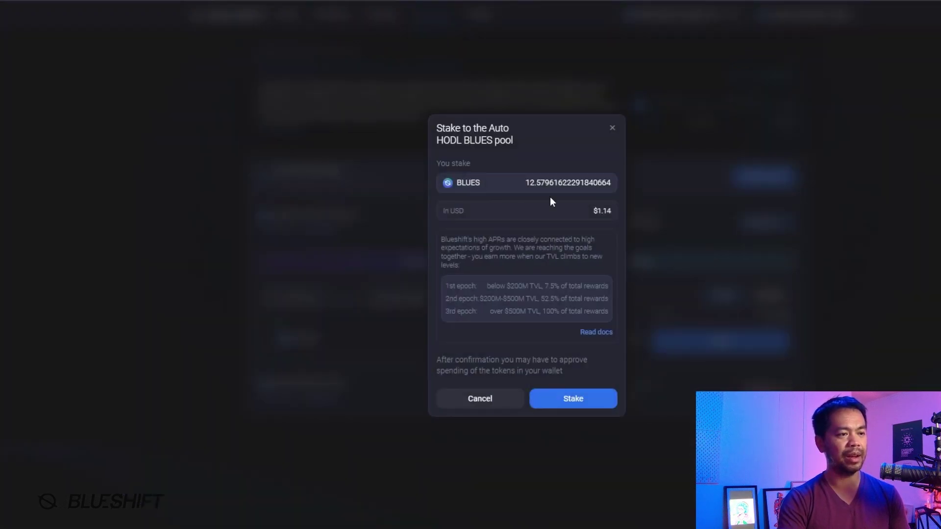
pyautogui.click(571, 398)
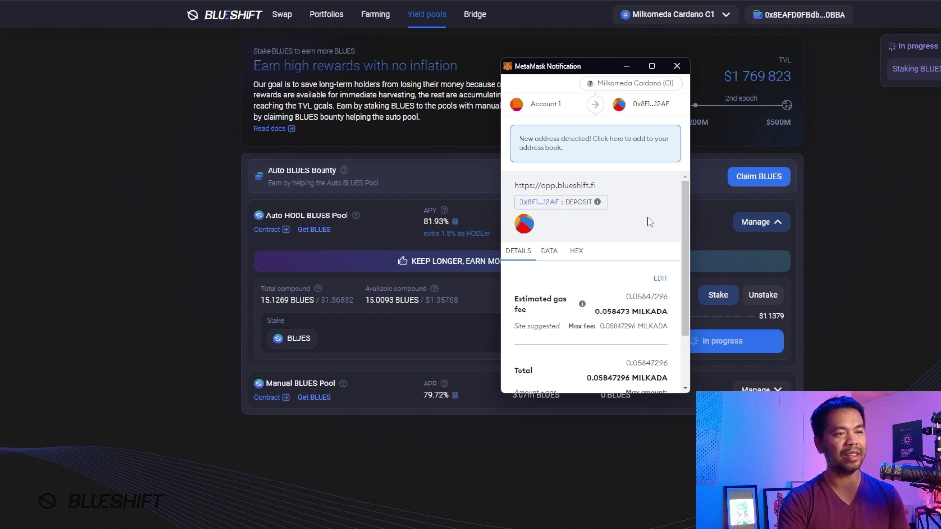
pyautogui.scroll(-3, 654, 224)
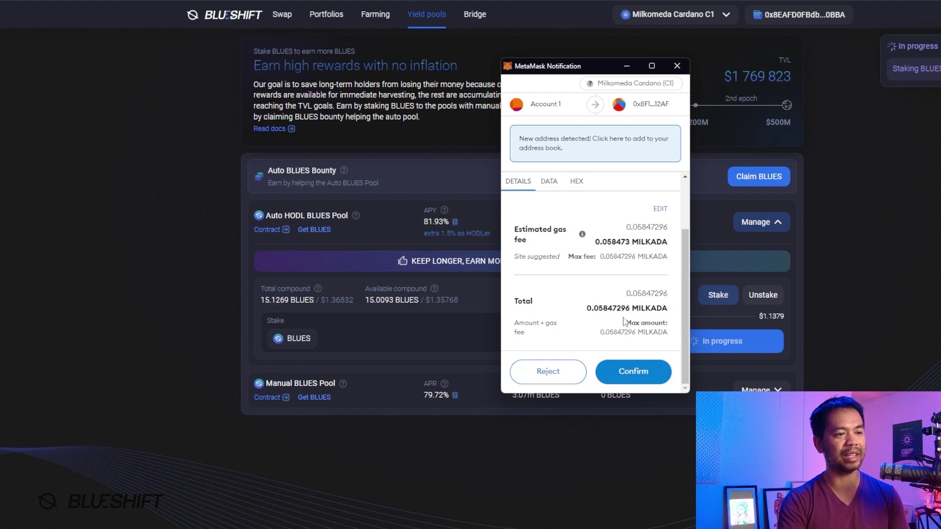
pyautogui.click(639, 372)
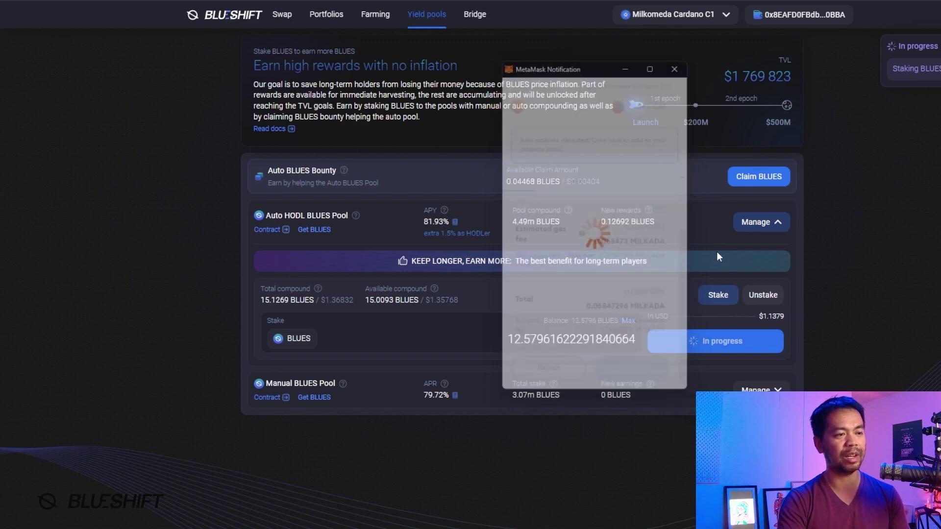
# - Review the updated compound amounts in the Auto HODL BLUES Pool and open the yield pools documentation
pyautogui.scroll(-3, 517, 196)
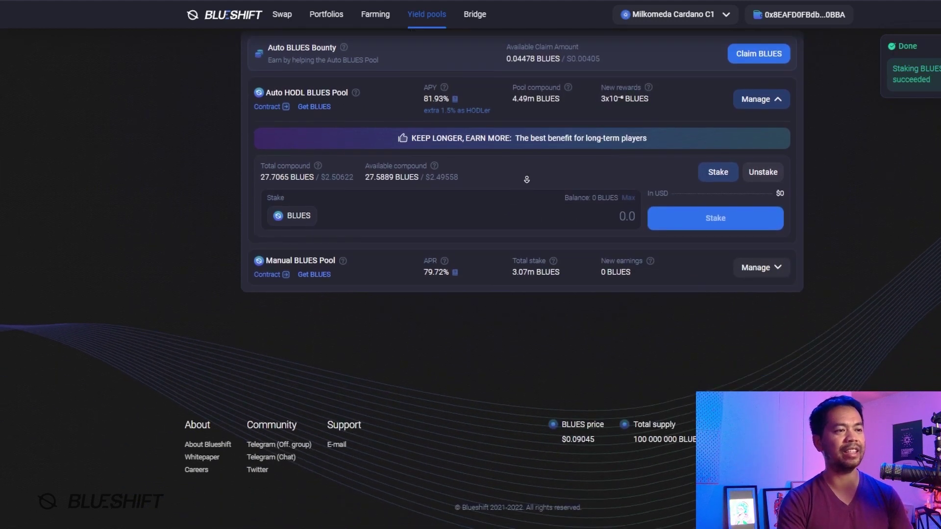
pyautogui.scroll(3, 527, 180)
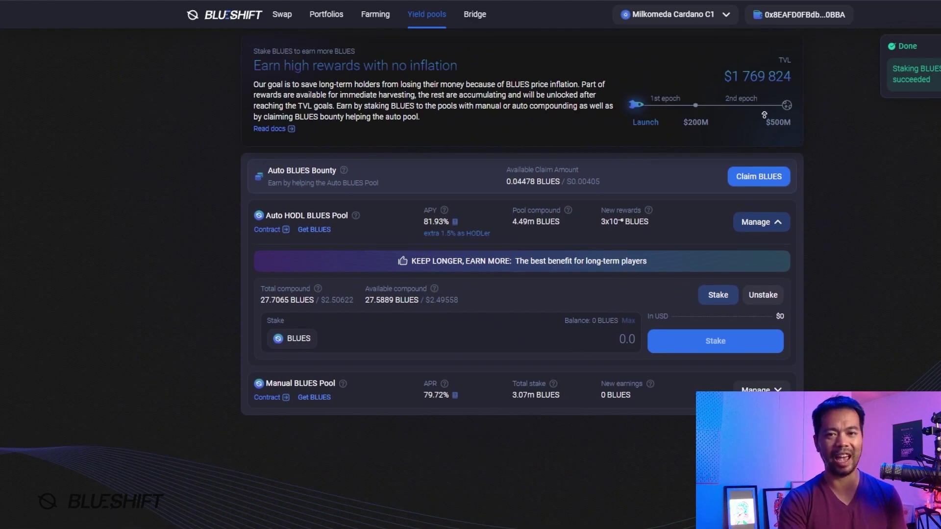
pyautogui.scroll(-1, 693, 118)
pyautogui.scroll(-3, 645, 115)
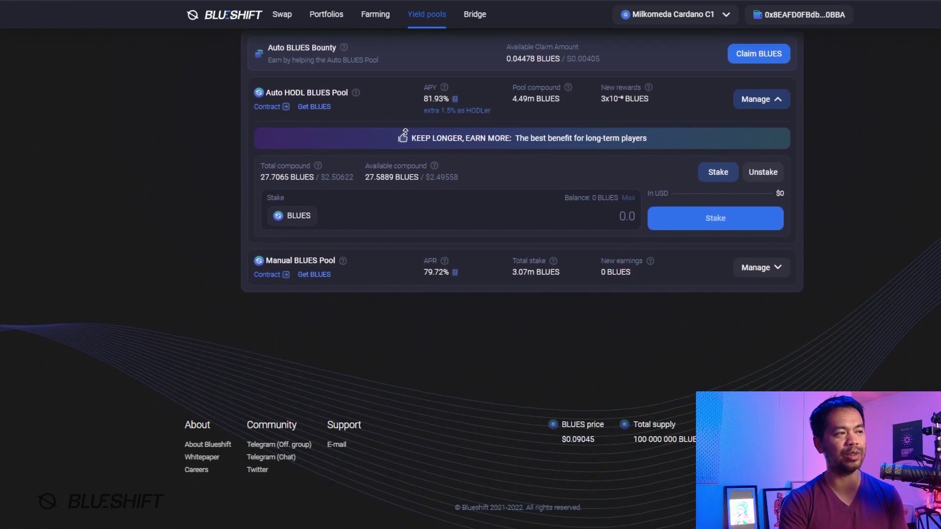
pyautogui.scroll(2, 604, 188)
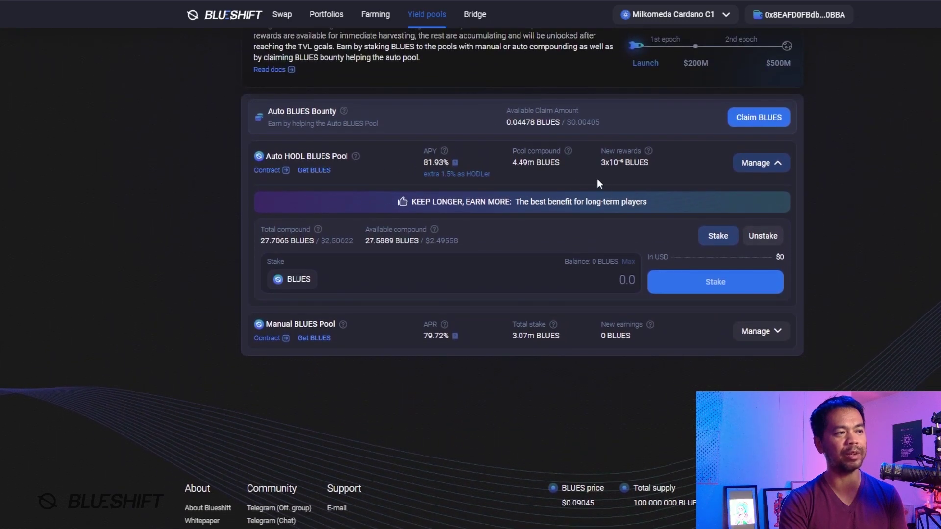
pyautogui.scroll(2, 597, 181)
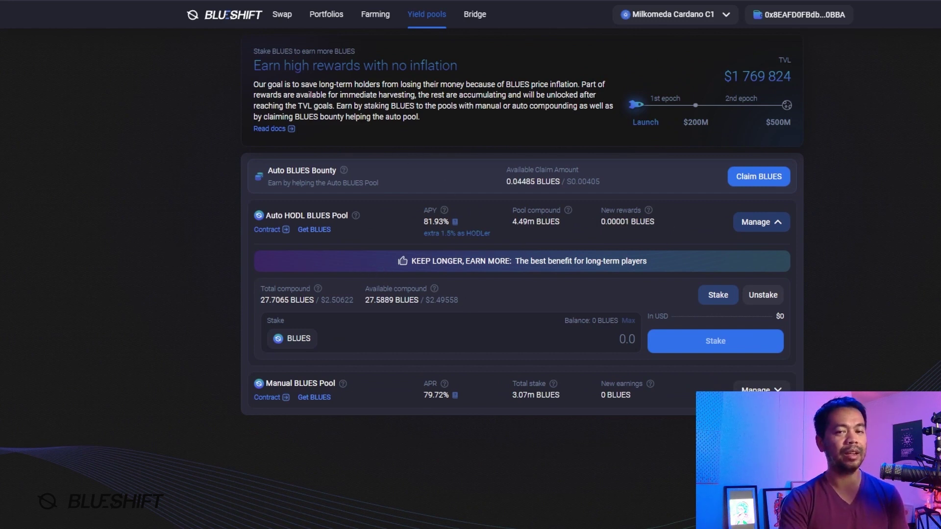
pyautogui.click(264, 129)
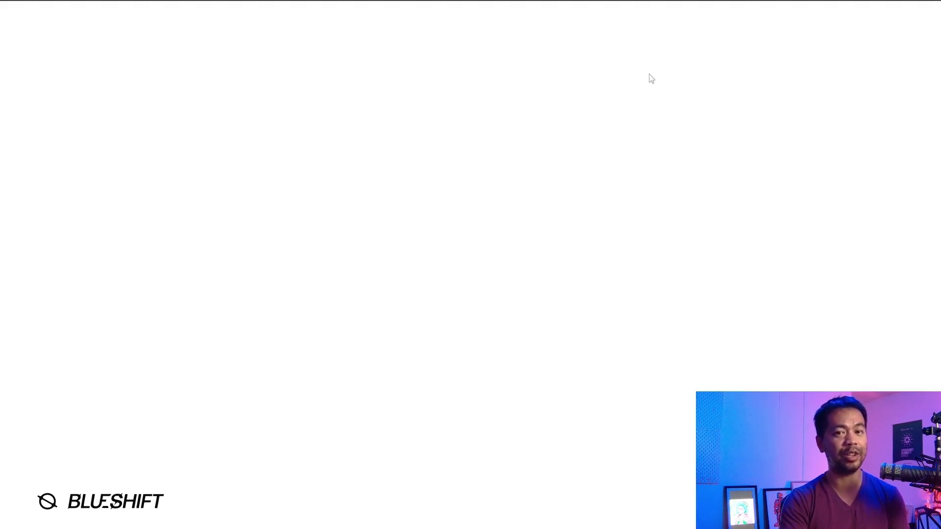